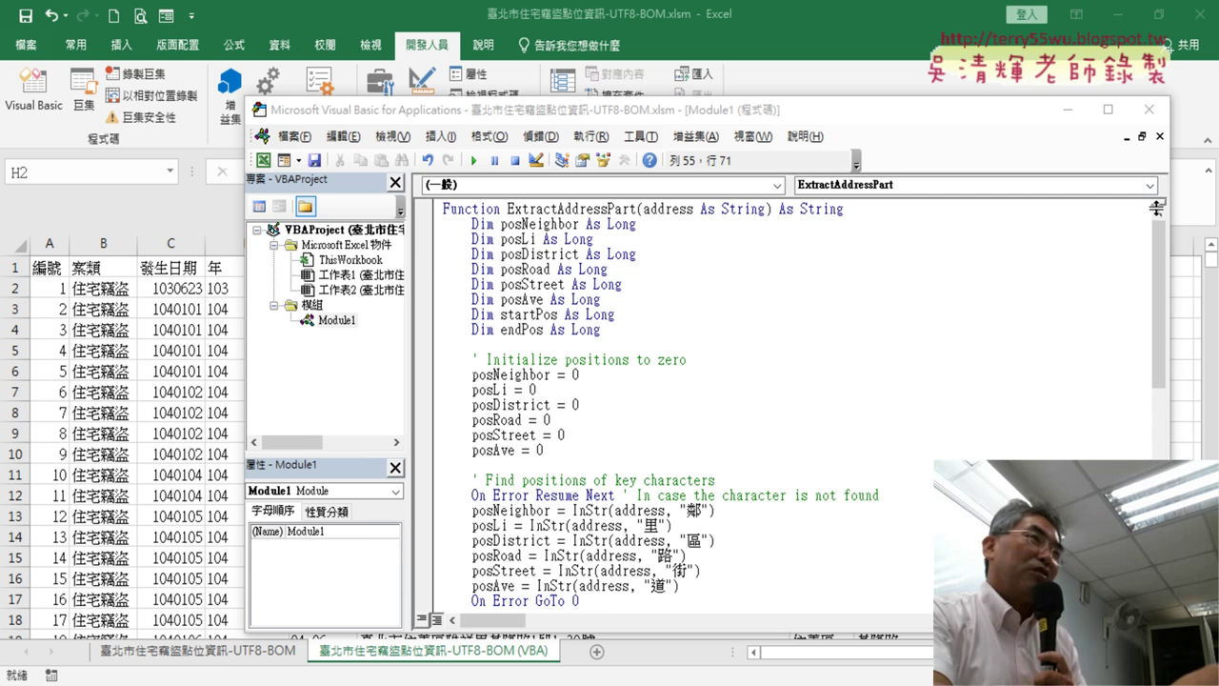
# Delete the Dim posNeighbor through Dim endPos declaration lines from ExtractAddressPart.
pyautogui.click(1149, 108)
pyautogui.click(28, 104)
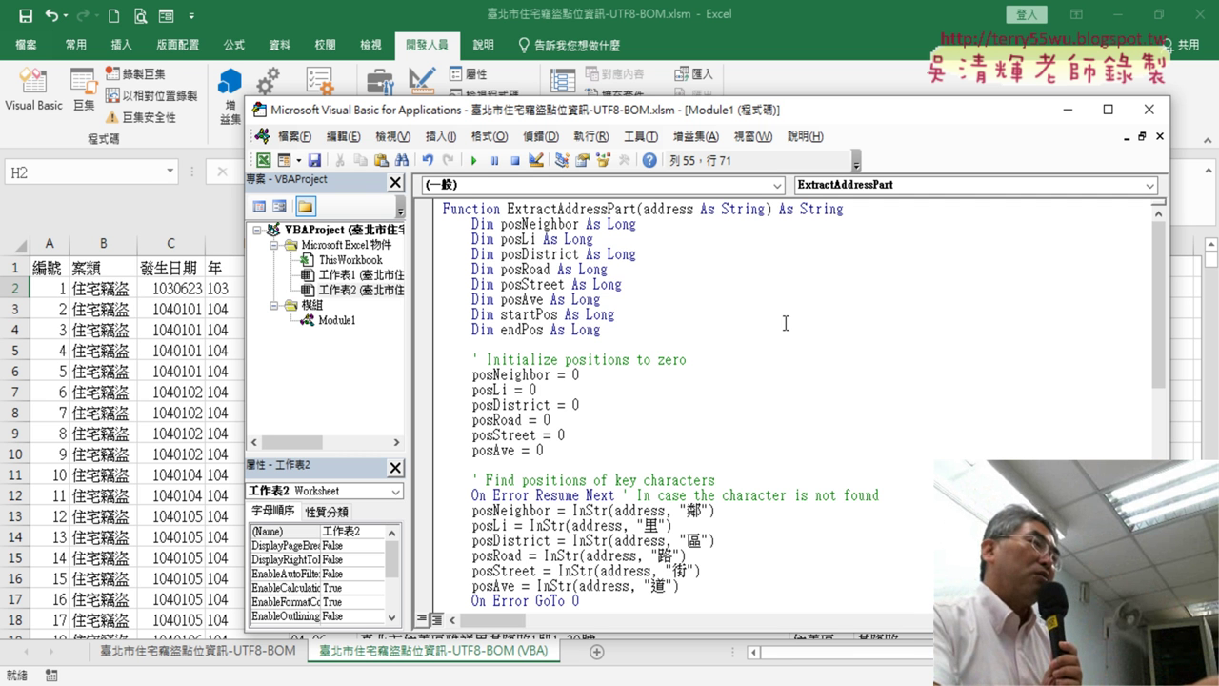
pyautogui.moveTo(569, 338); pyautogui.dragTo(428, 223)
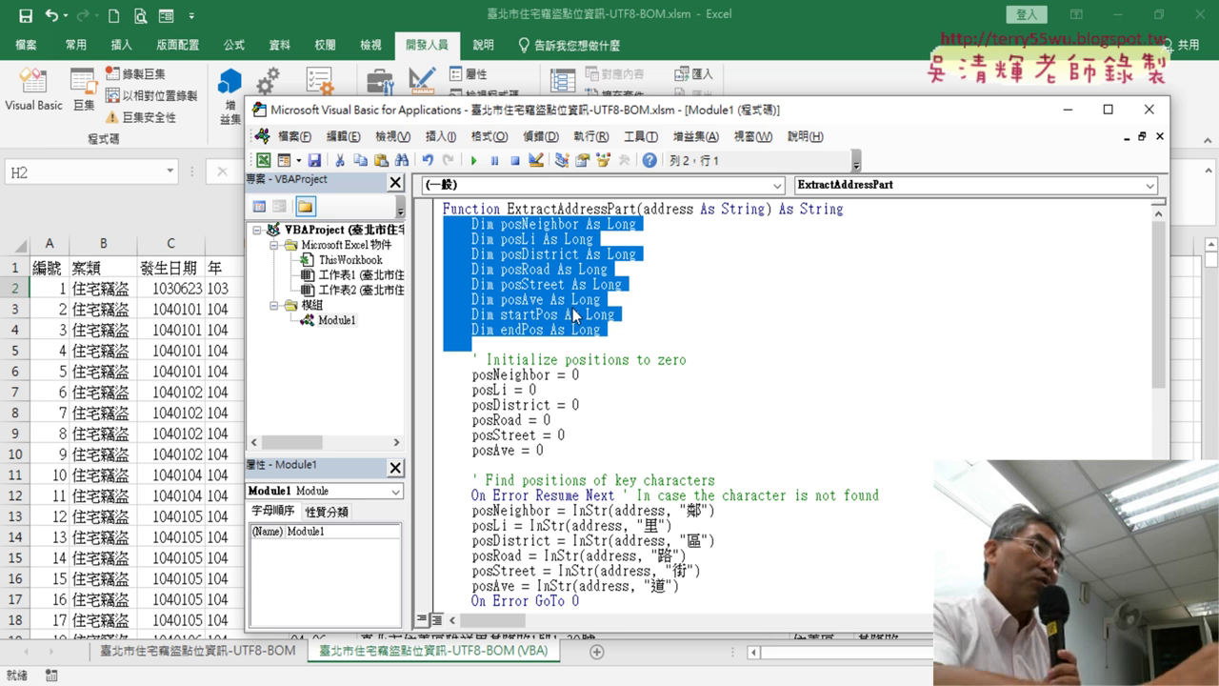
pyautogui.press('Delete')
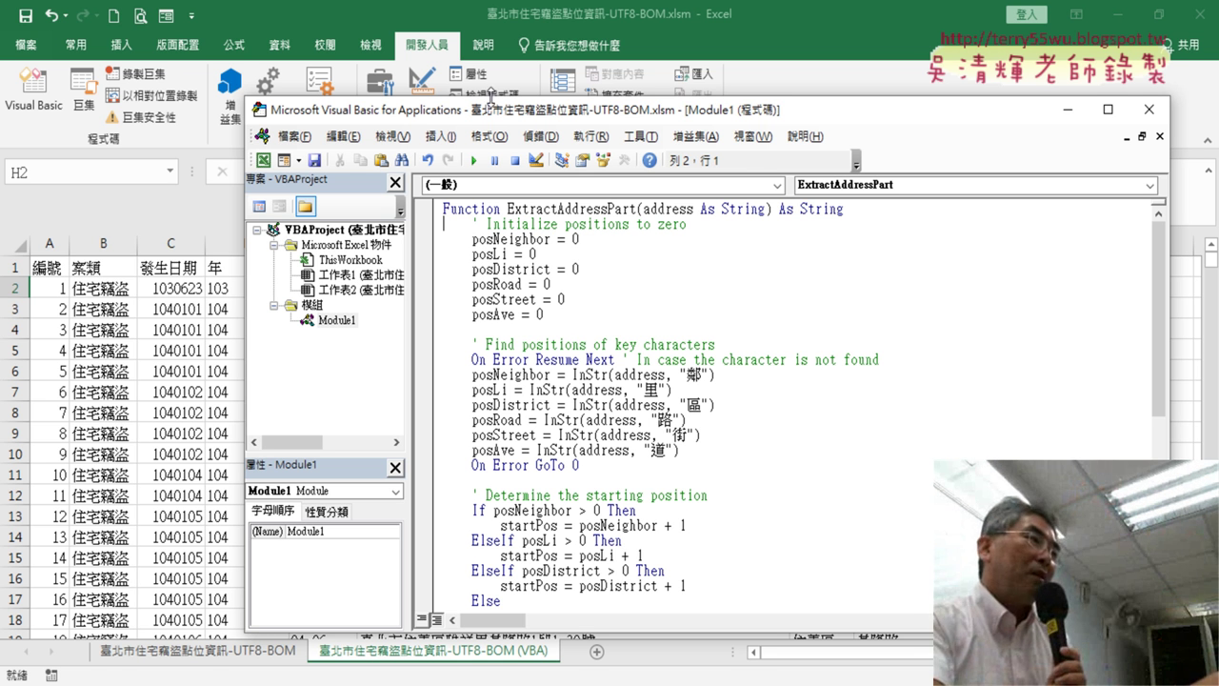
pyautogui.scroll(-1, 614, 371)
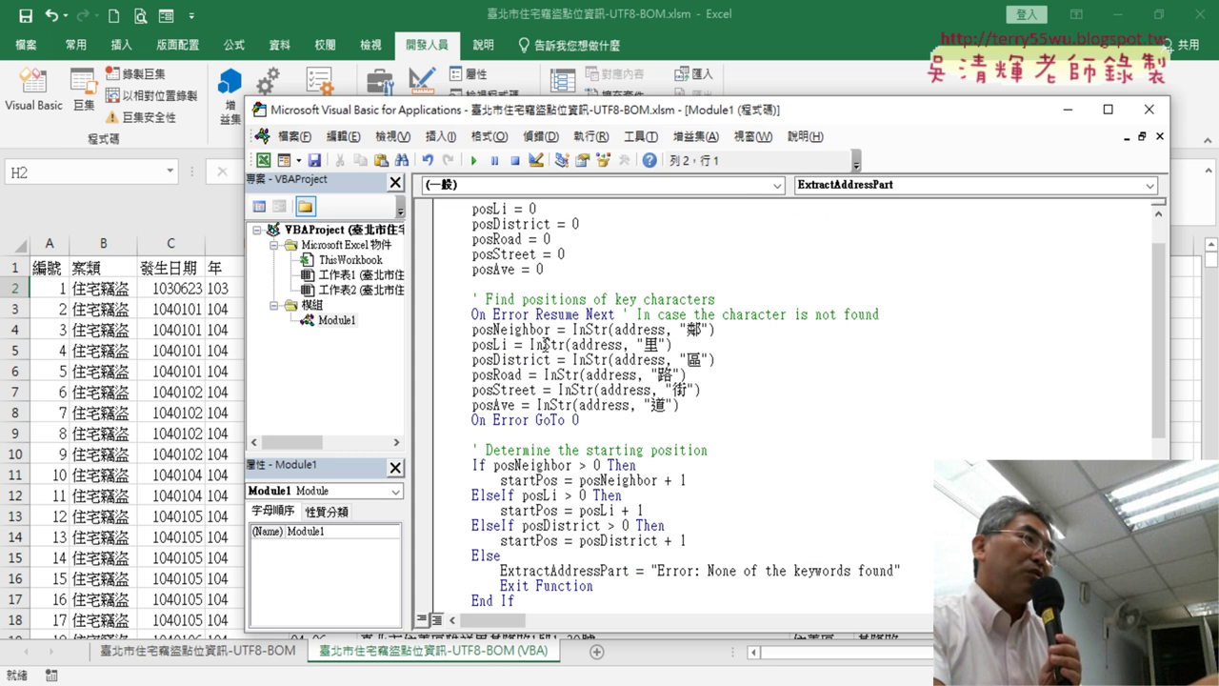
pyautogui.click(695, 330)
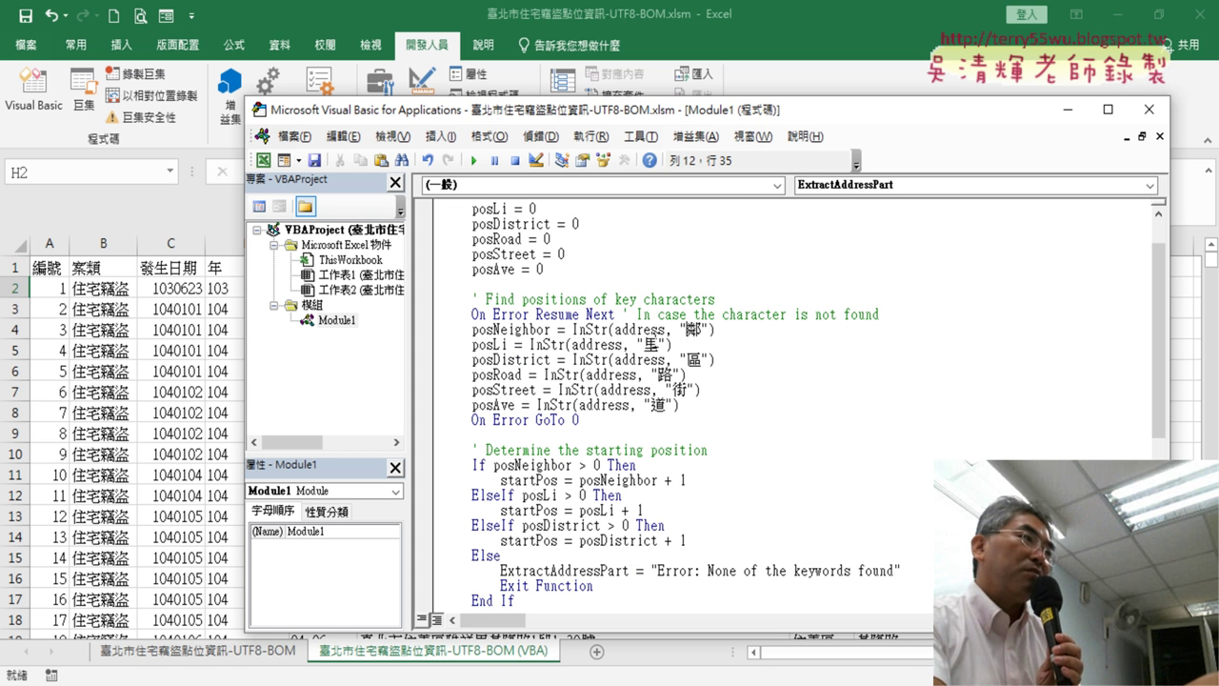
pyautogui.click(625, 345)
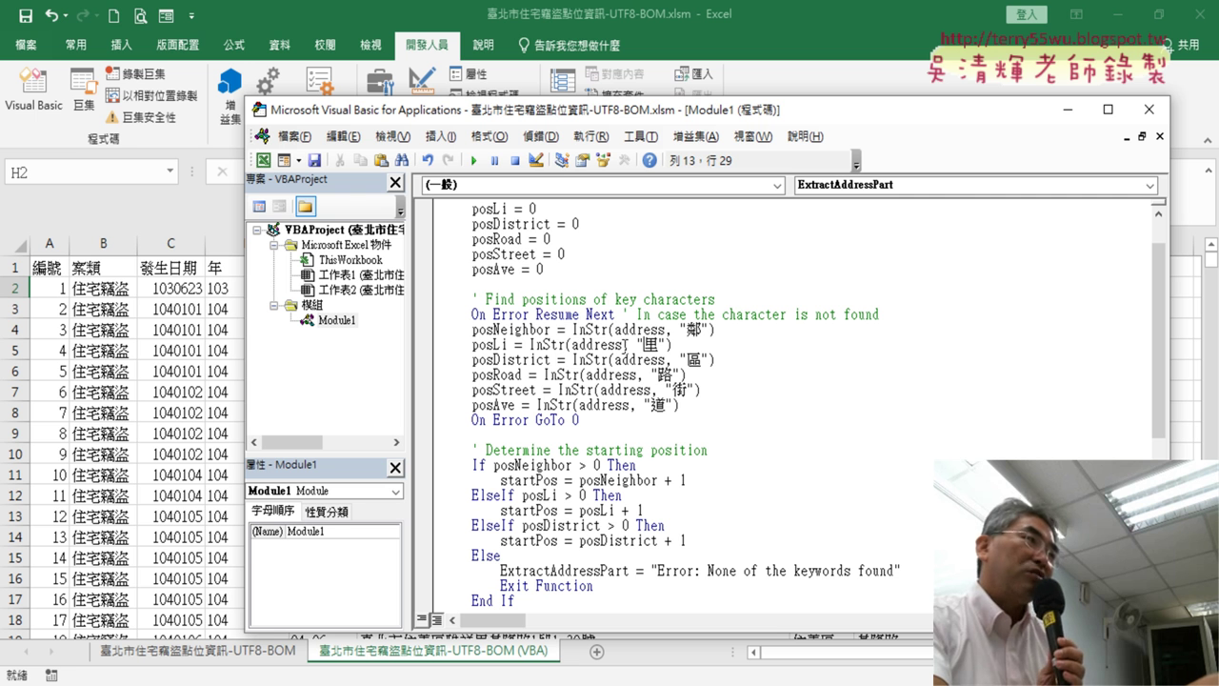
pyautogui.moveTo(567, 345); pyautogui.dragTo(530, 345)
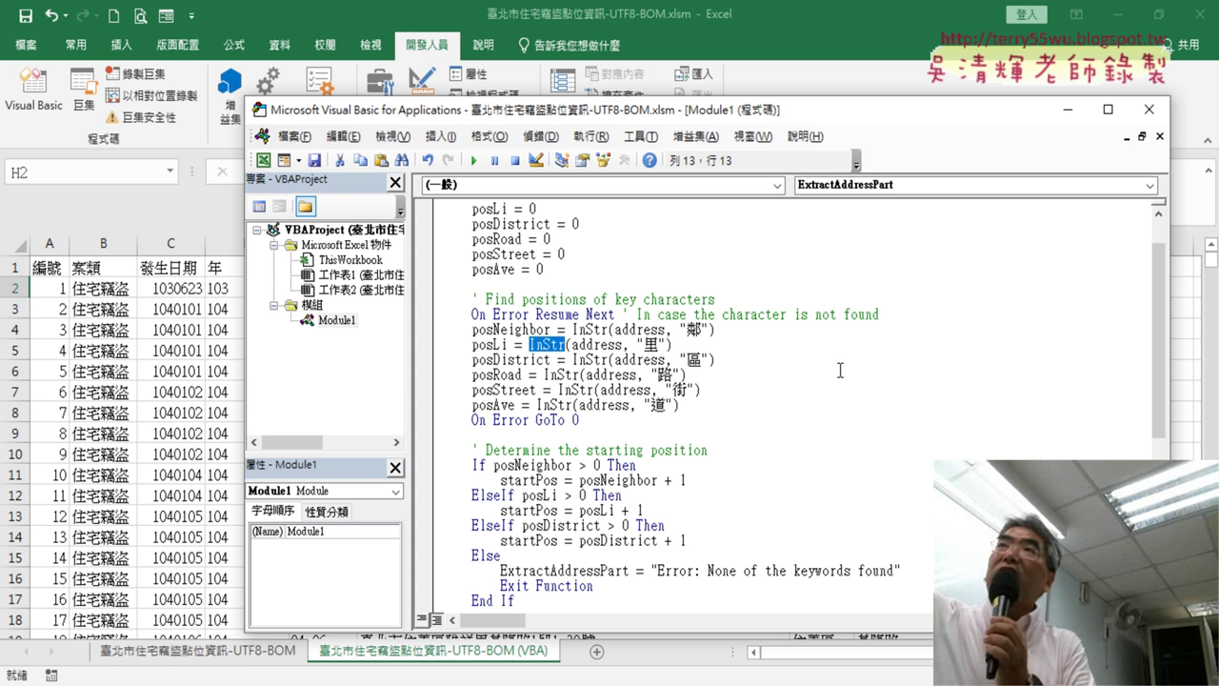
pyautogui.scroll(-2, 867, 381)
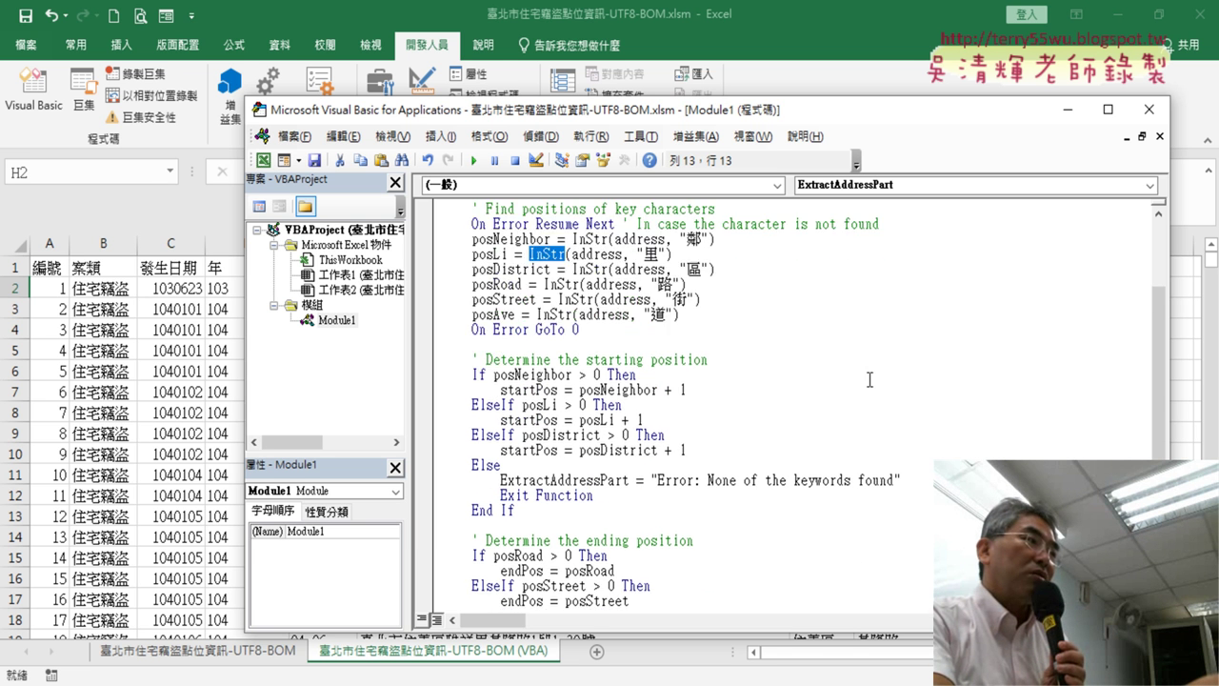
pyautogui.scroll(-1, 869, 379)
pyautogui.scroll(-3, 588, 351)
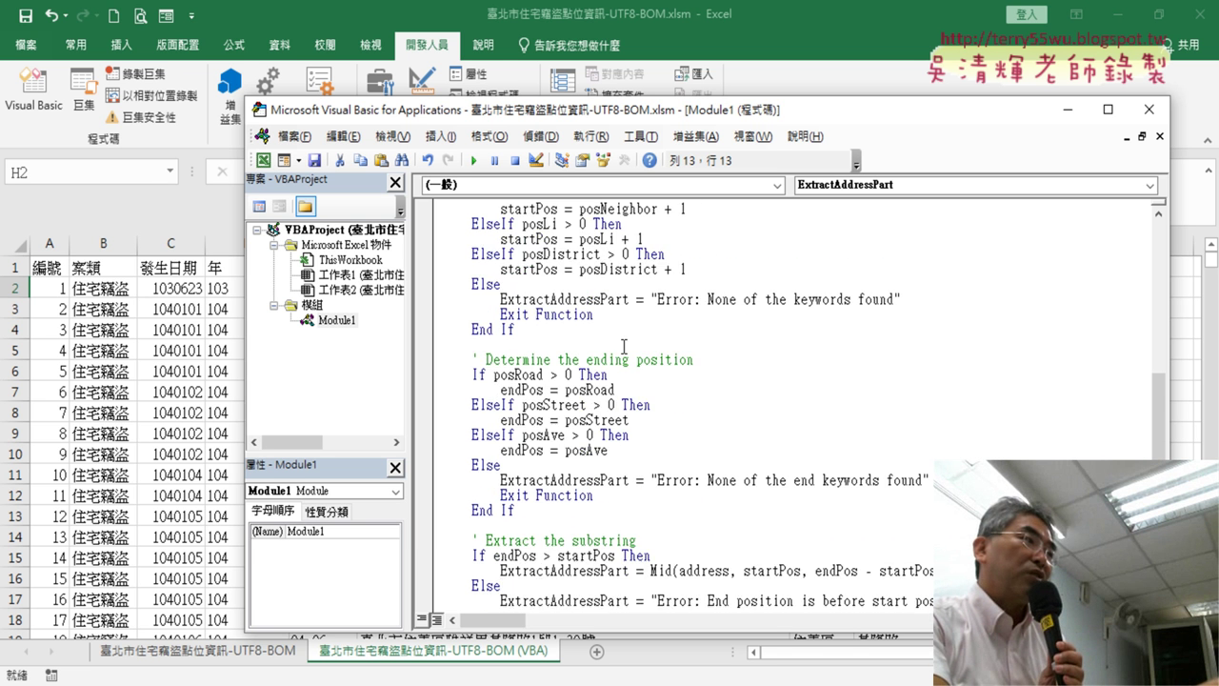
pyautogui.scroll(-1, 624, 345)
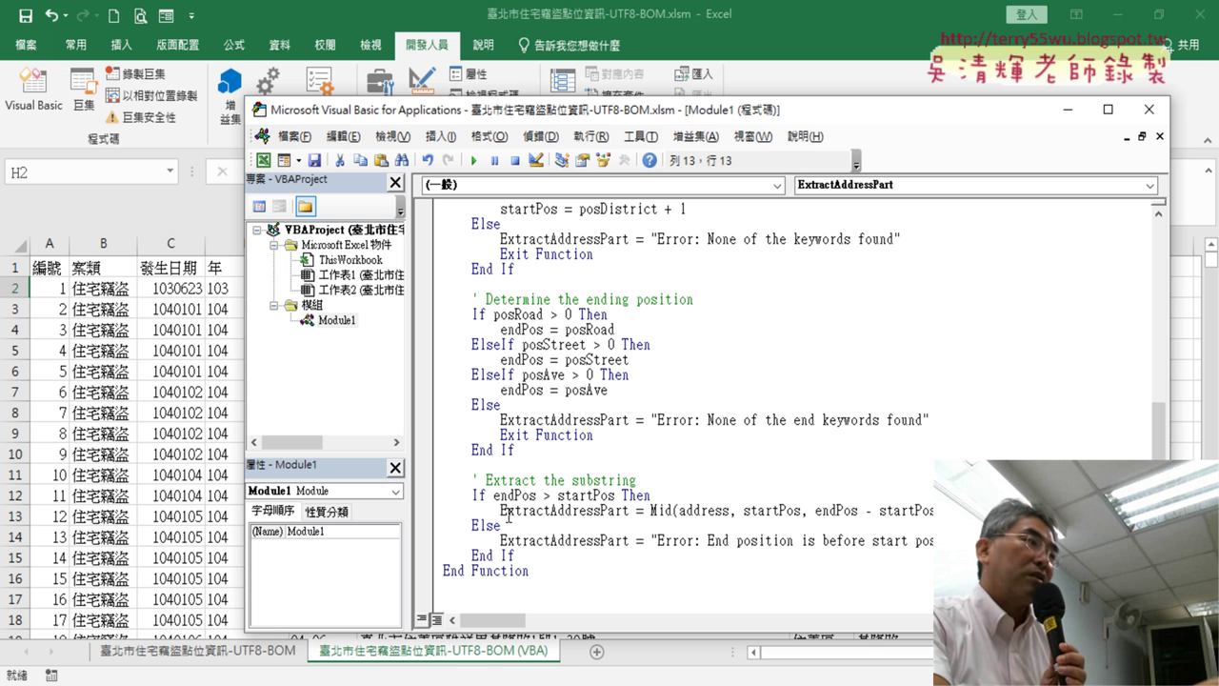
pyautogui.moveTo(501, 510); pyautogui.dragTo(626, 512)
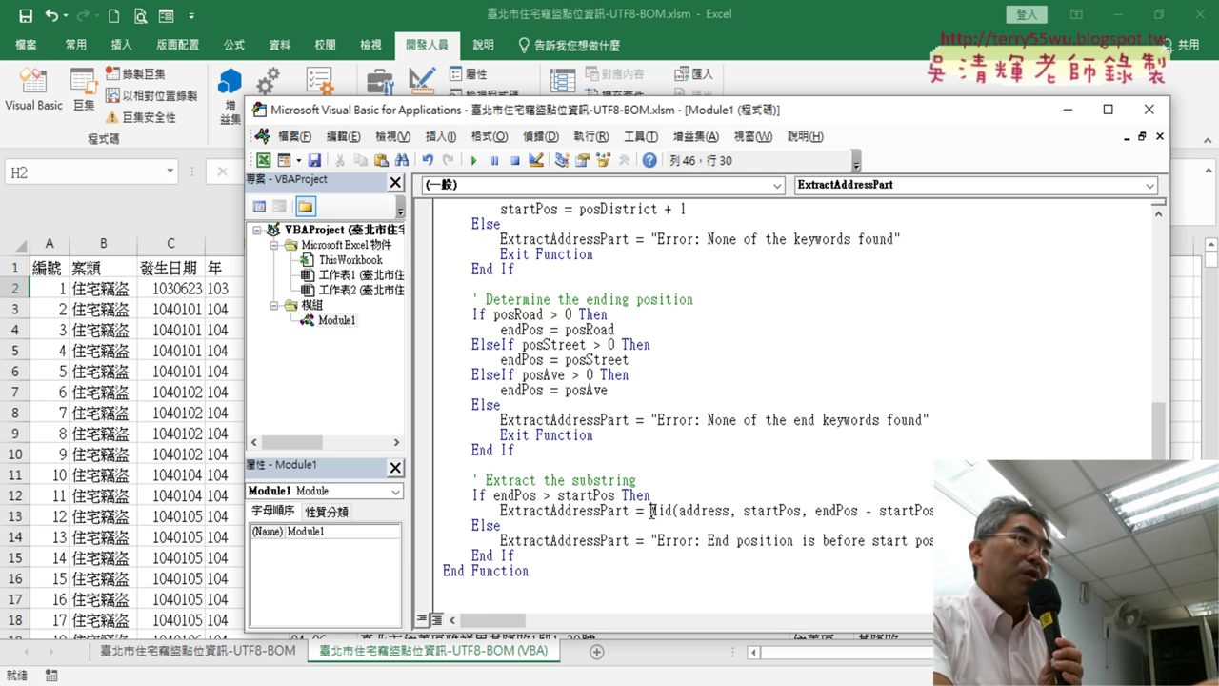
pyautogui.moveTo(651, 512); pyautogui.dragTo(671, 512)
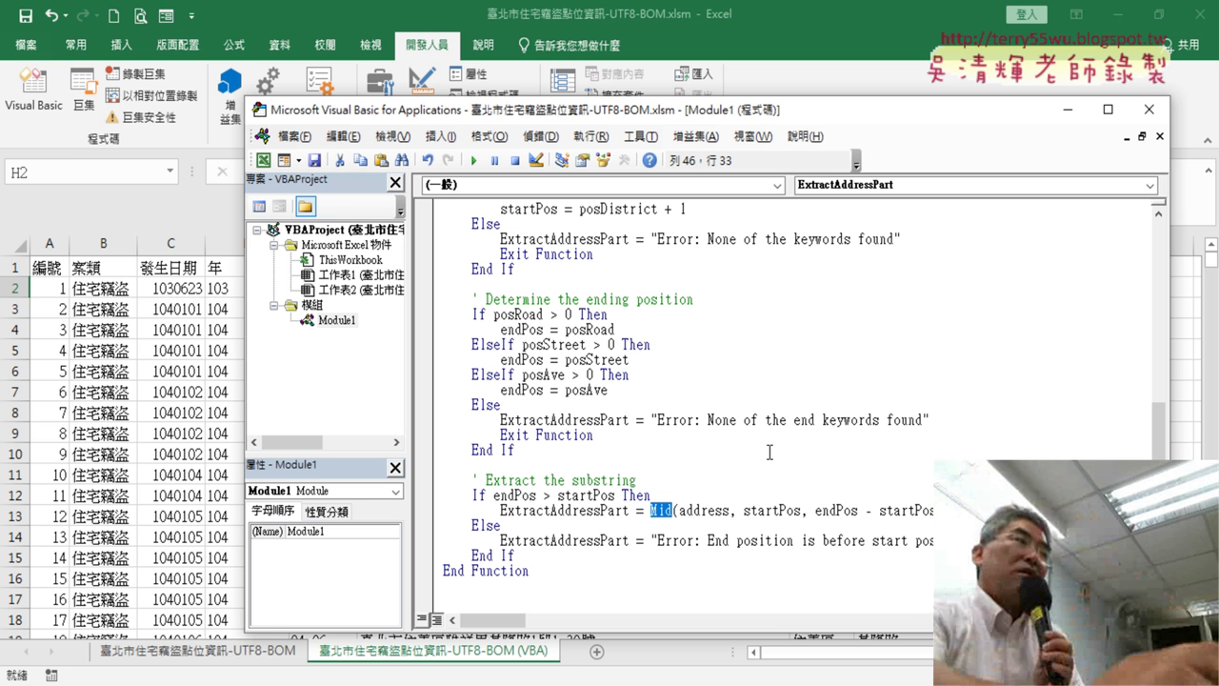
pyautogui.moveTo(731, 512); pyautogui.dragTo(679, 512)
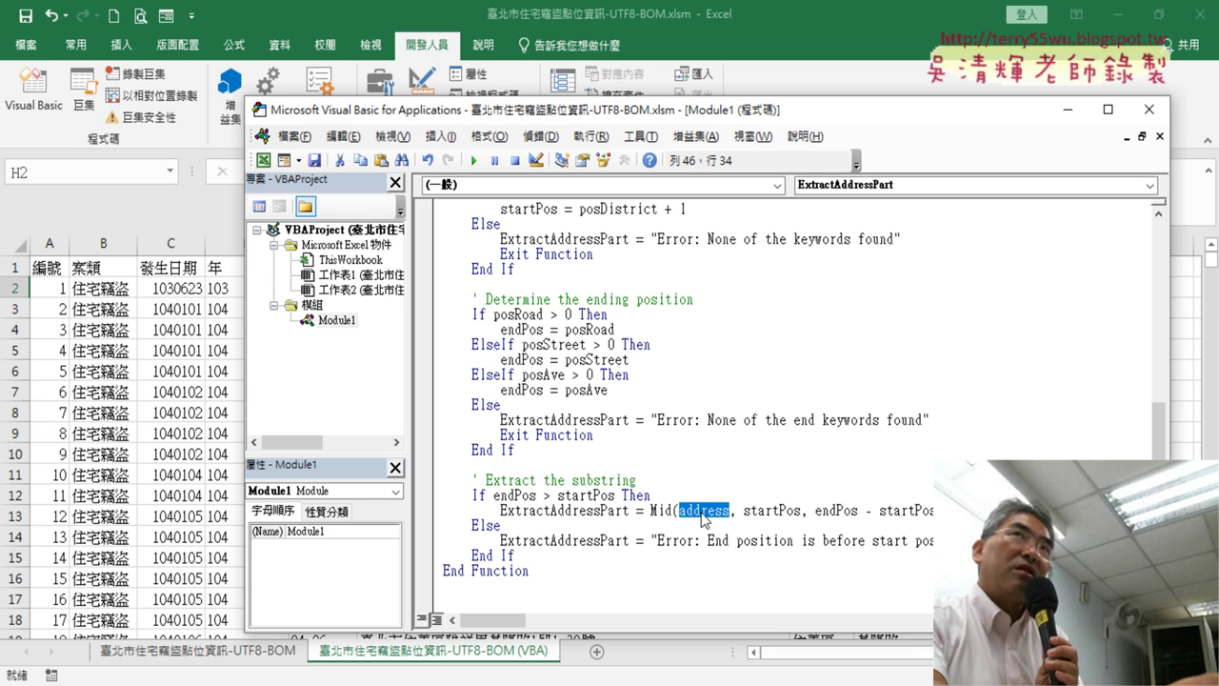
pyautogui.moveTo(802, 511); pyautogui.dragTo(744, 513)
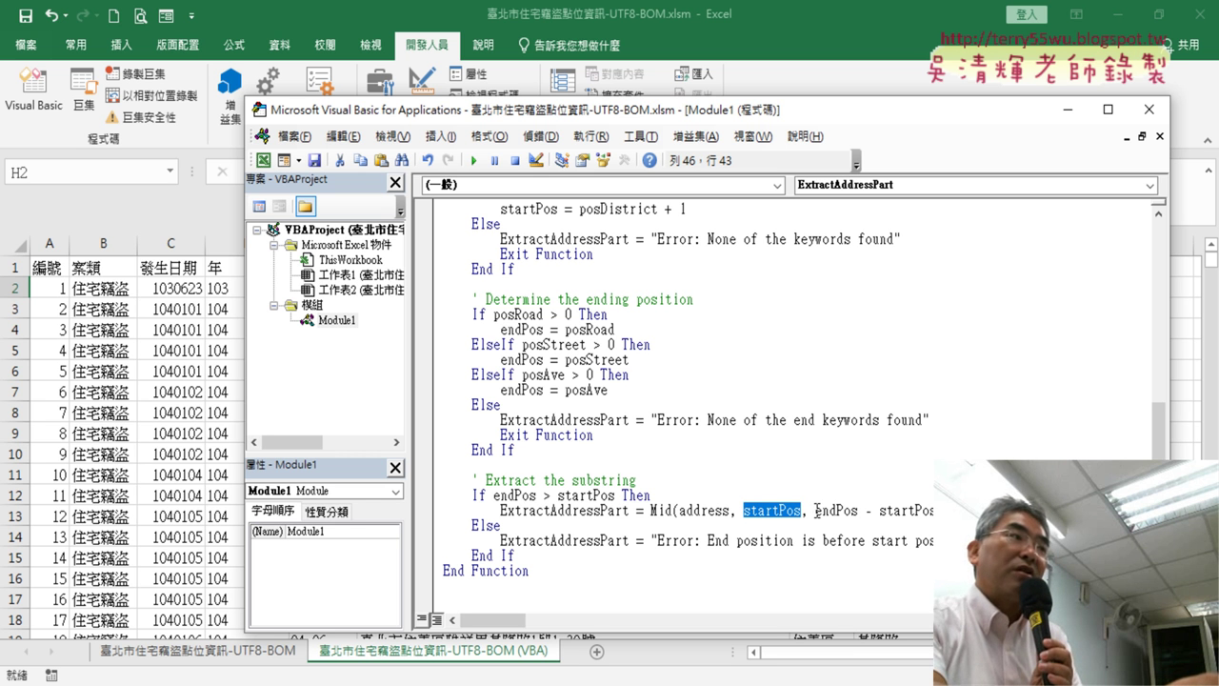
pyautogui.moveTo(815, 510); pyautogui.dragTo(926, 513)
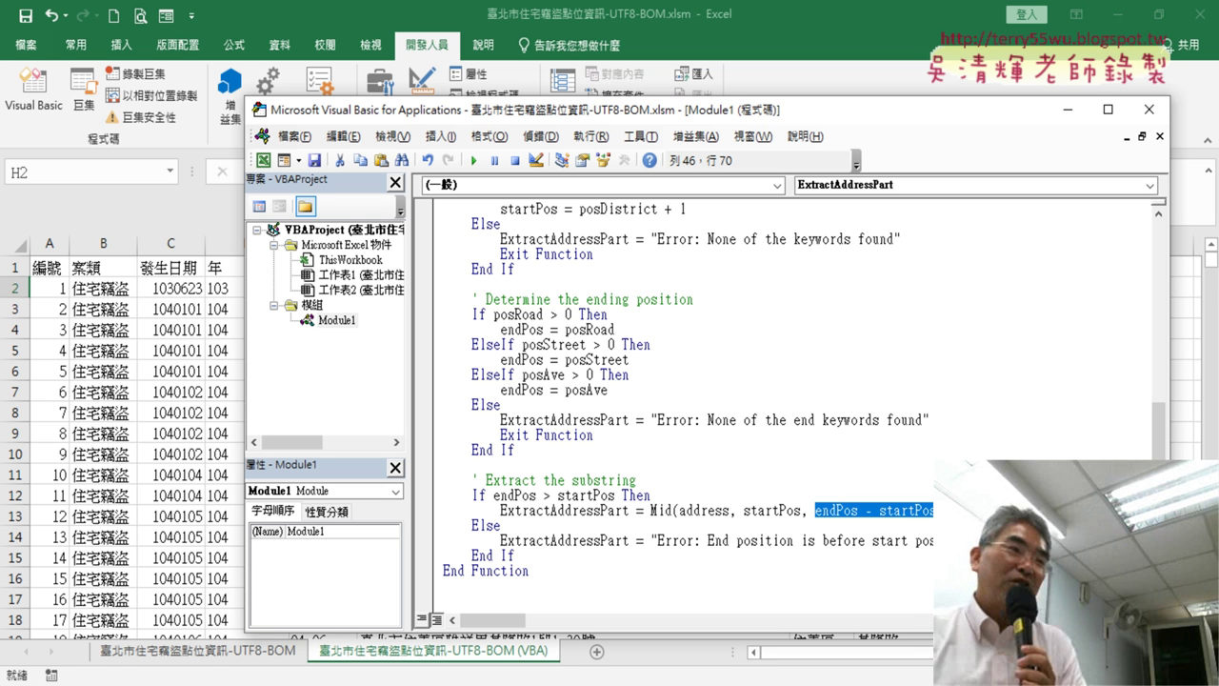
pyautogui.press('Right')
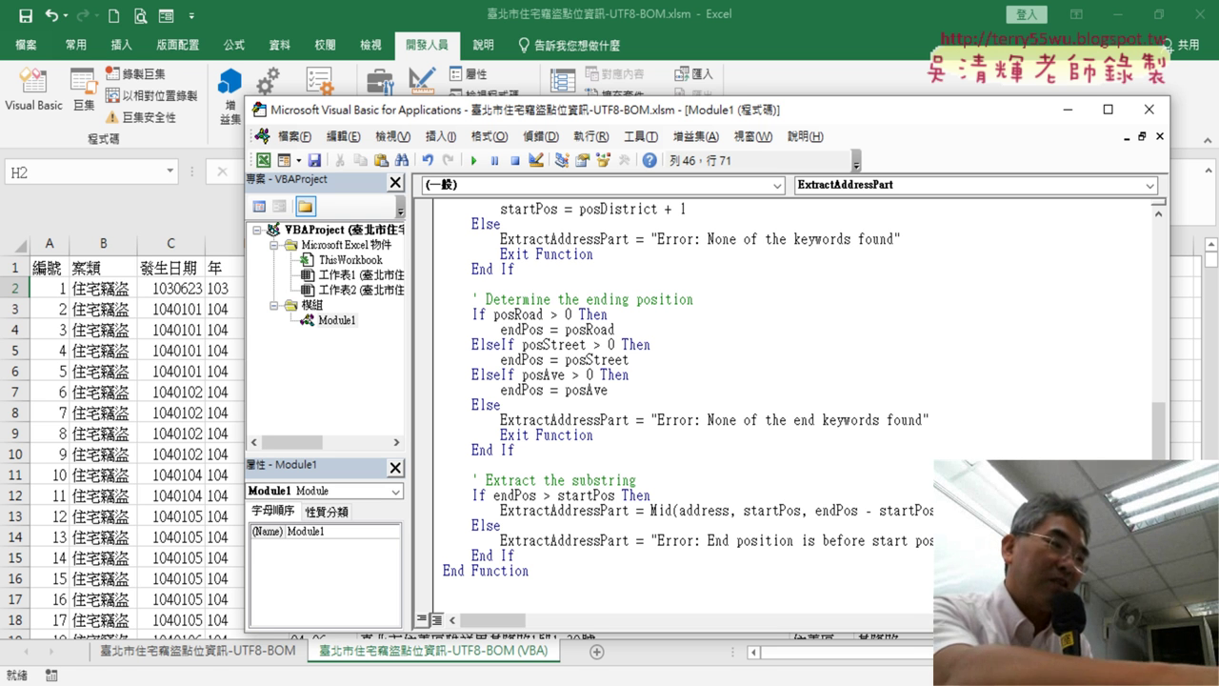
pyautogui.press('Right')
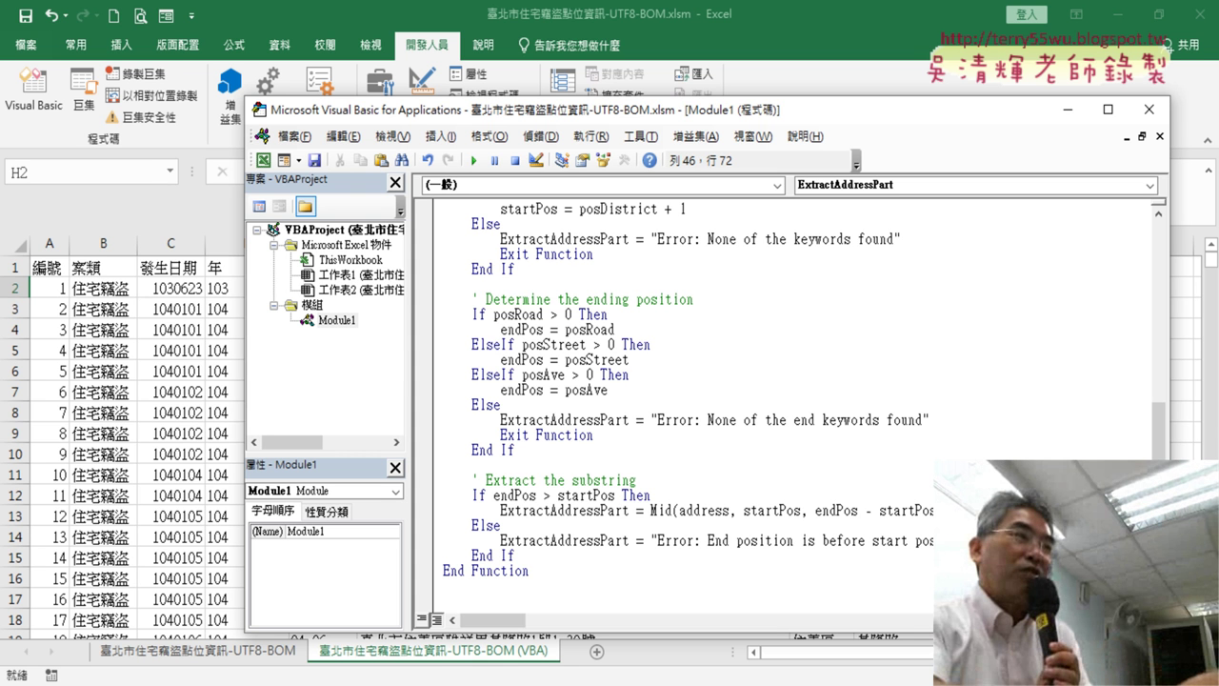
pyautogui.hotkey('shift', 'Up')
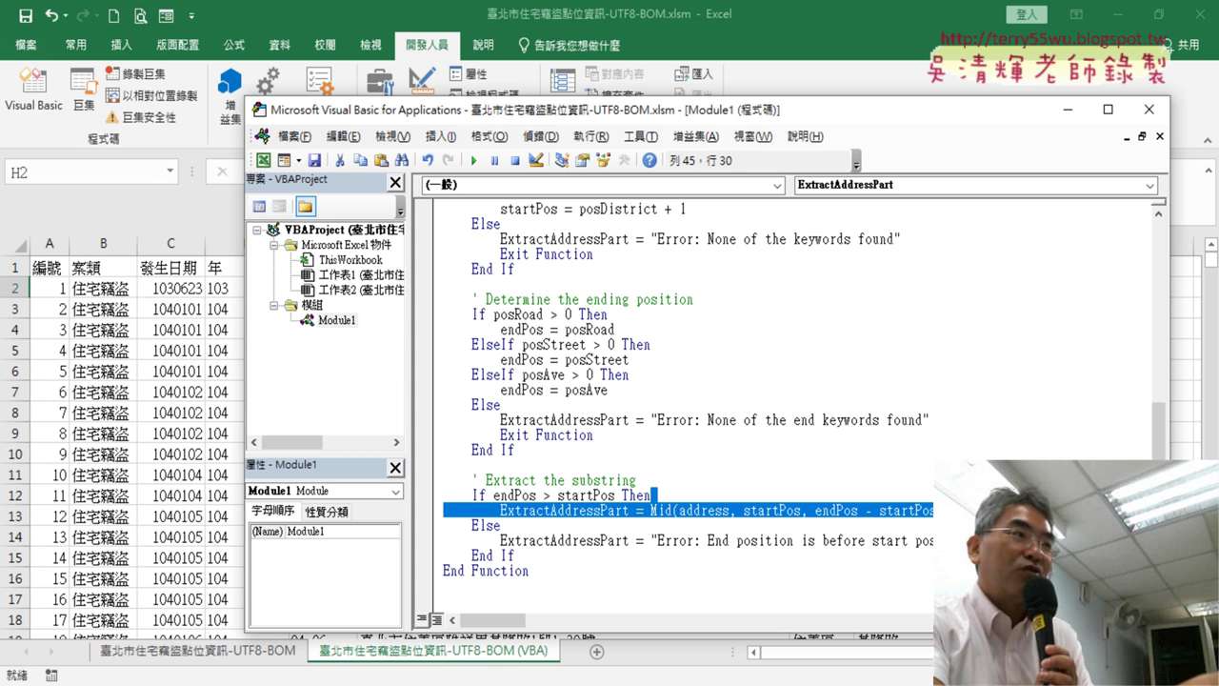
pyautogui.click(949, 511)
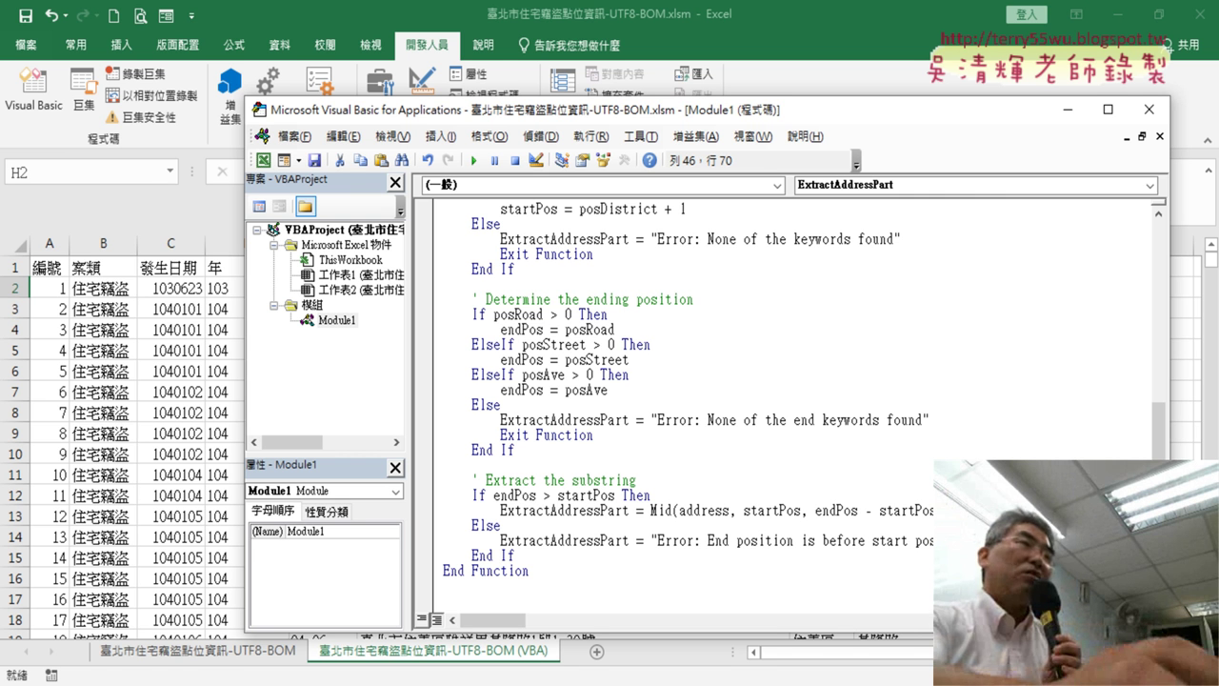
pyautogui.click(1149, 109)
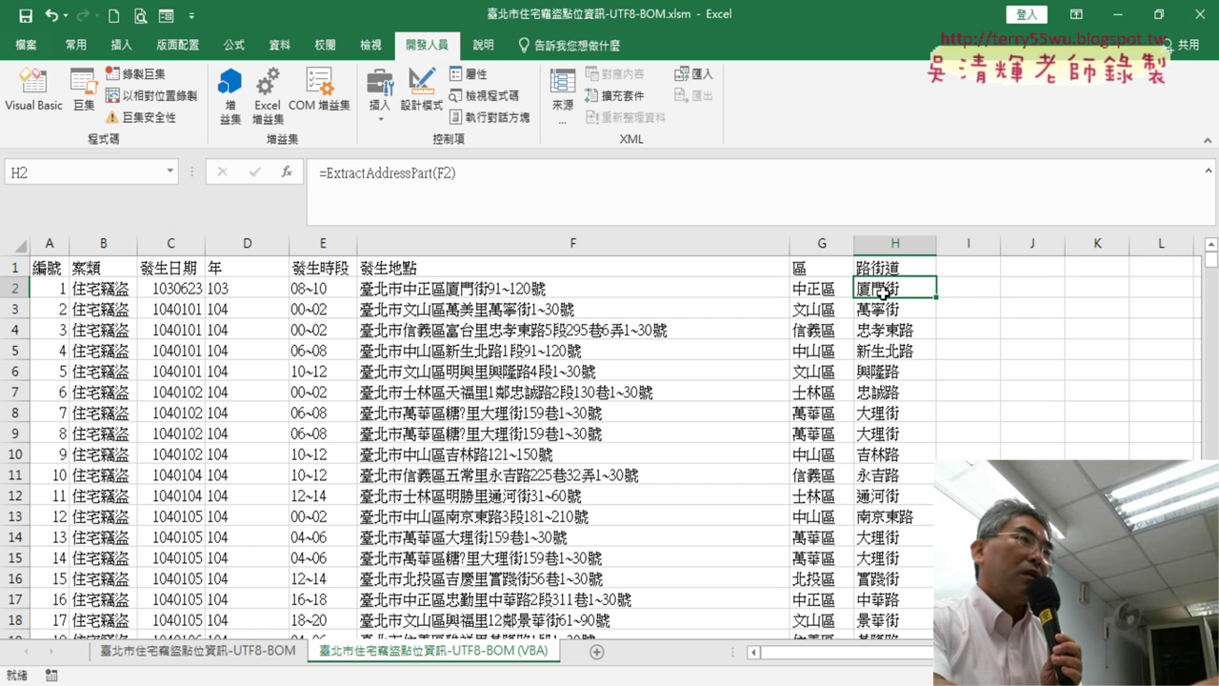
pyautogui.click(366, 173)
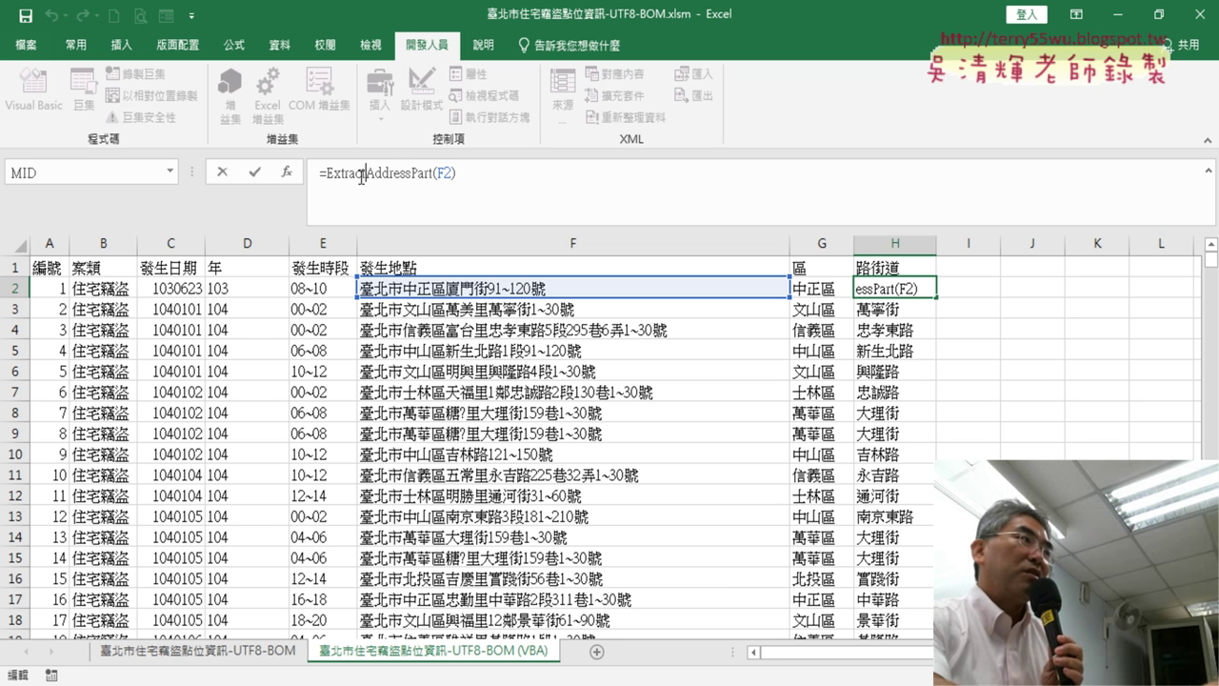
pyautogui.click(254, 173)
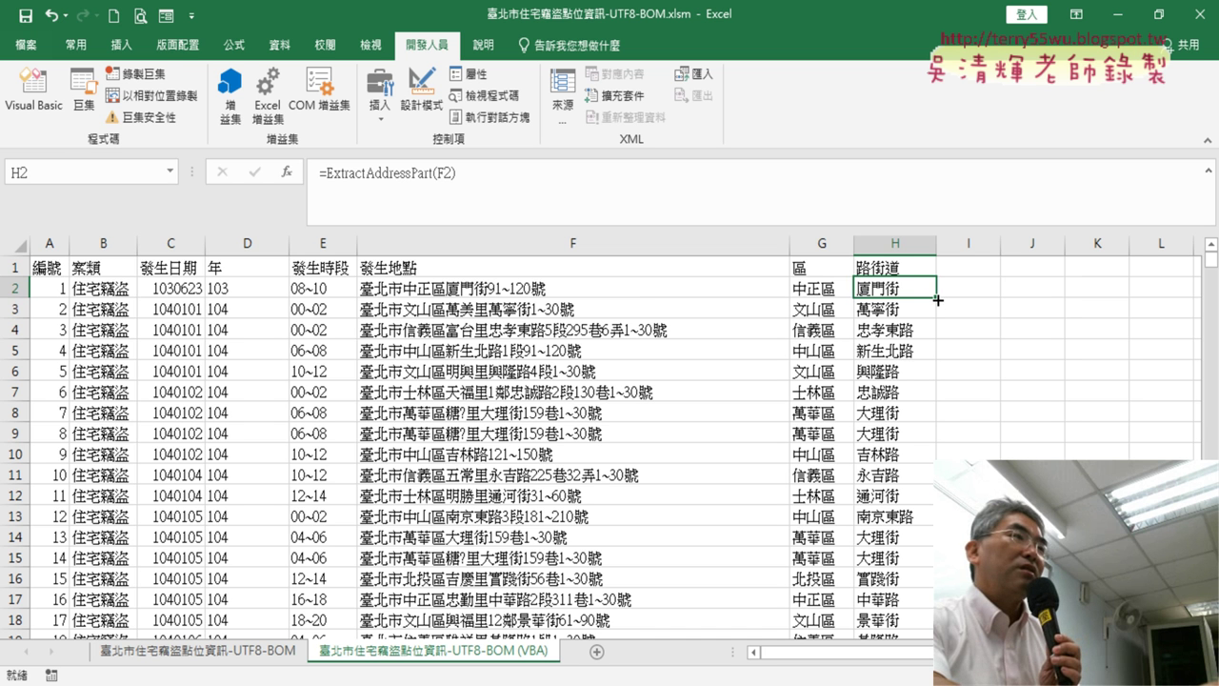
pyautogui.click(933, 411)
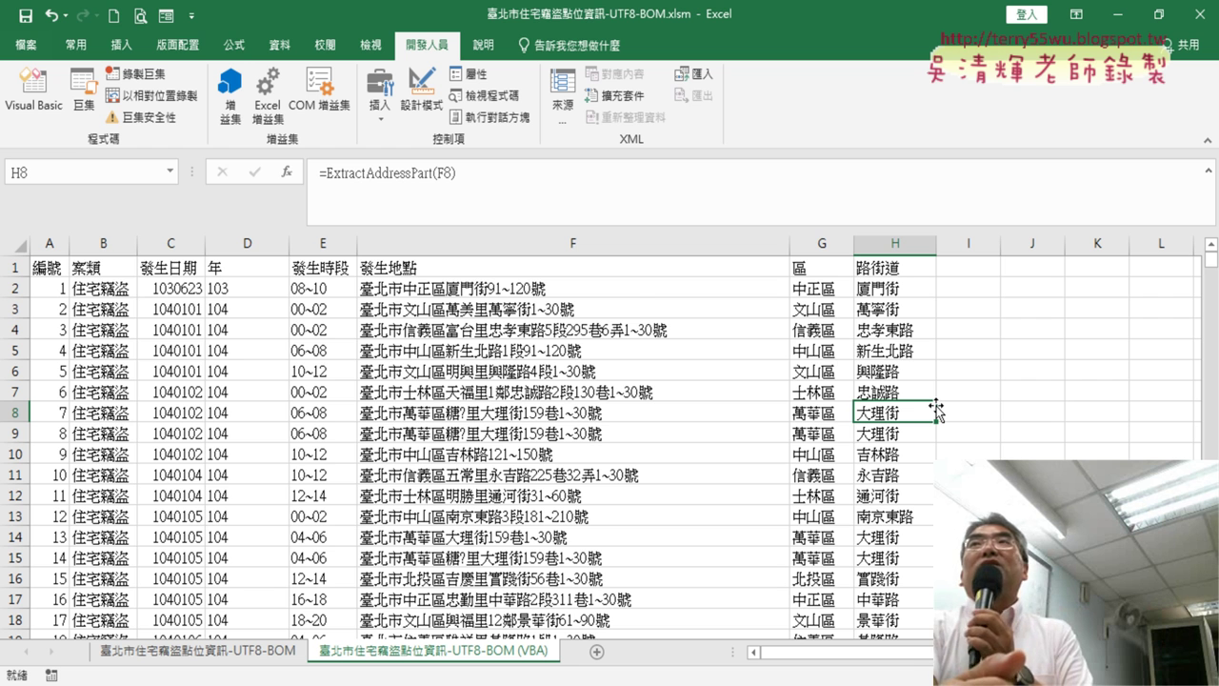
pyautogui.click(33, 95)
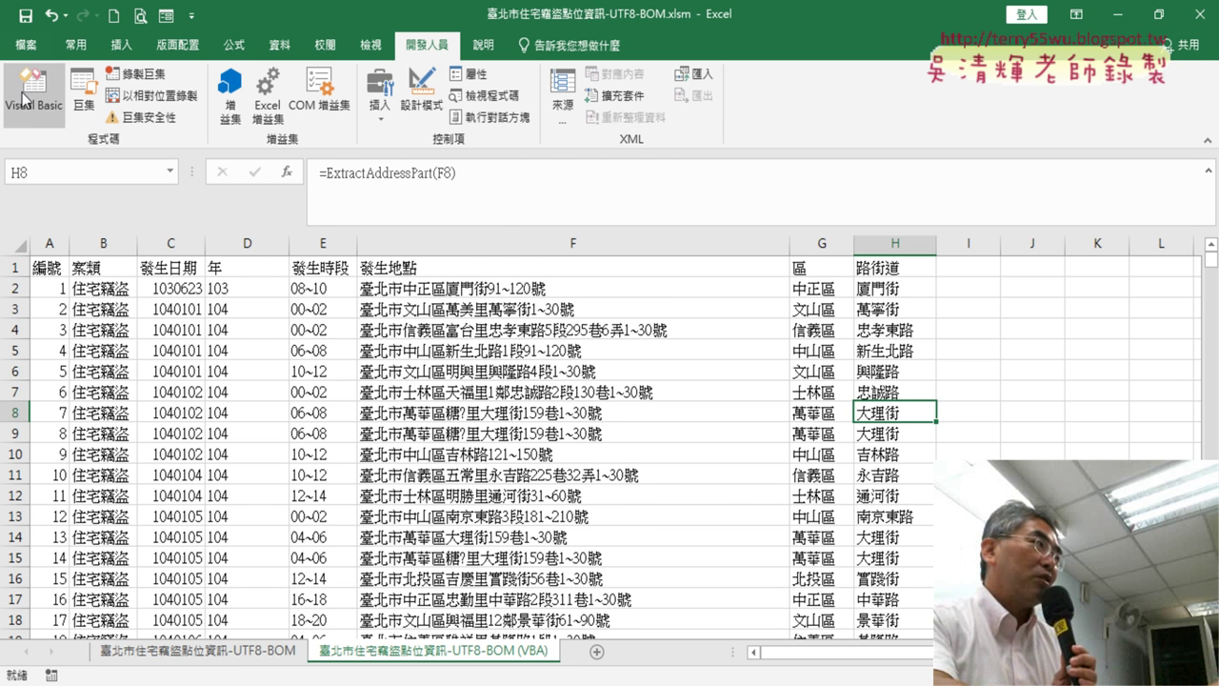
pyautogui.click(336, 320)
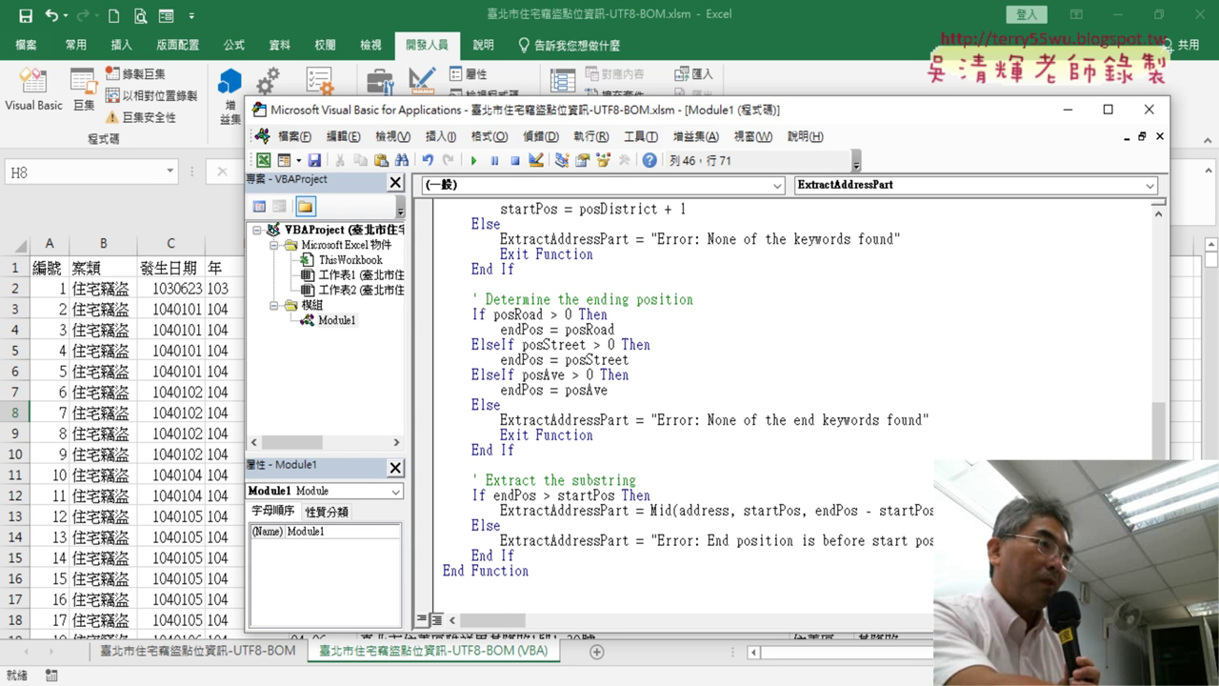
pyautogui.hotkey('alt', 'F11')
pyautogui.click(878, 268)
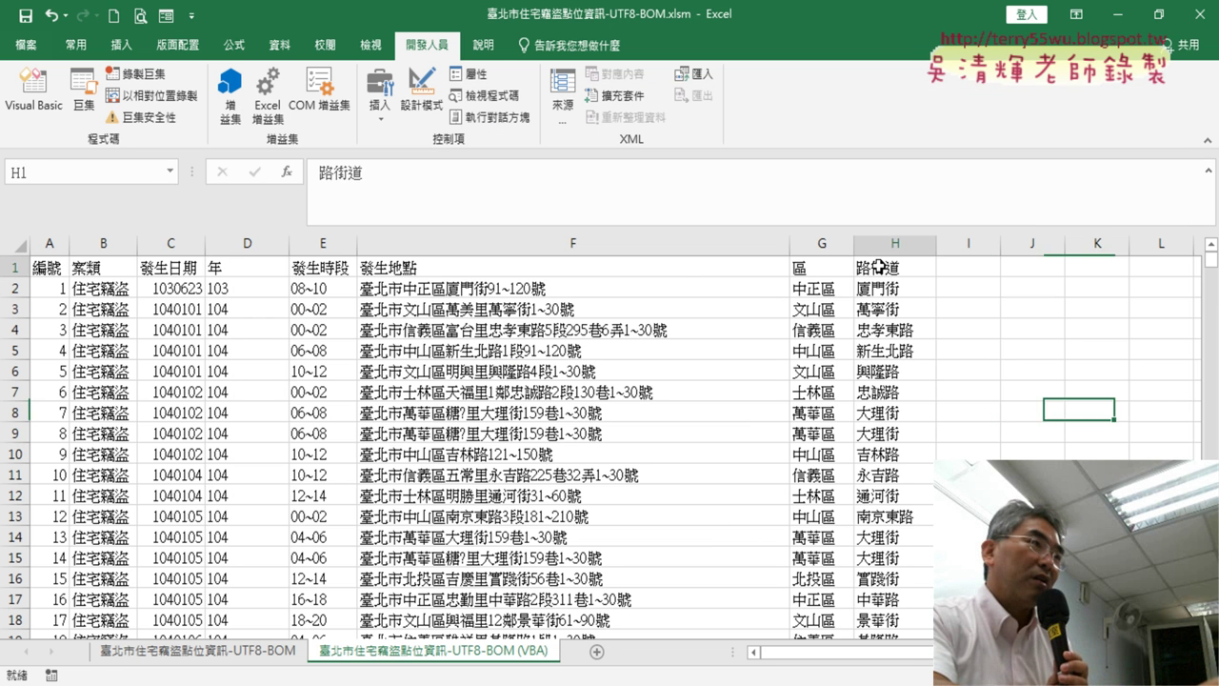
pyautogui.click(920, 291)
pyautogui.click(366, 173)
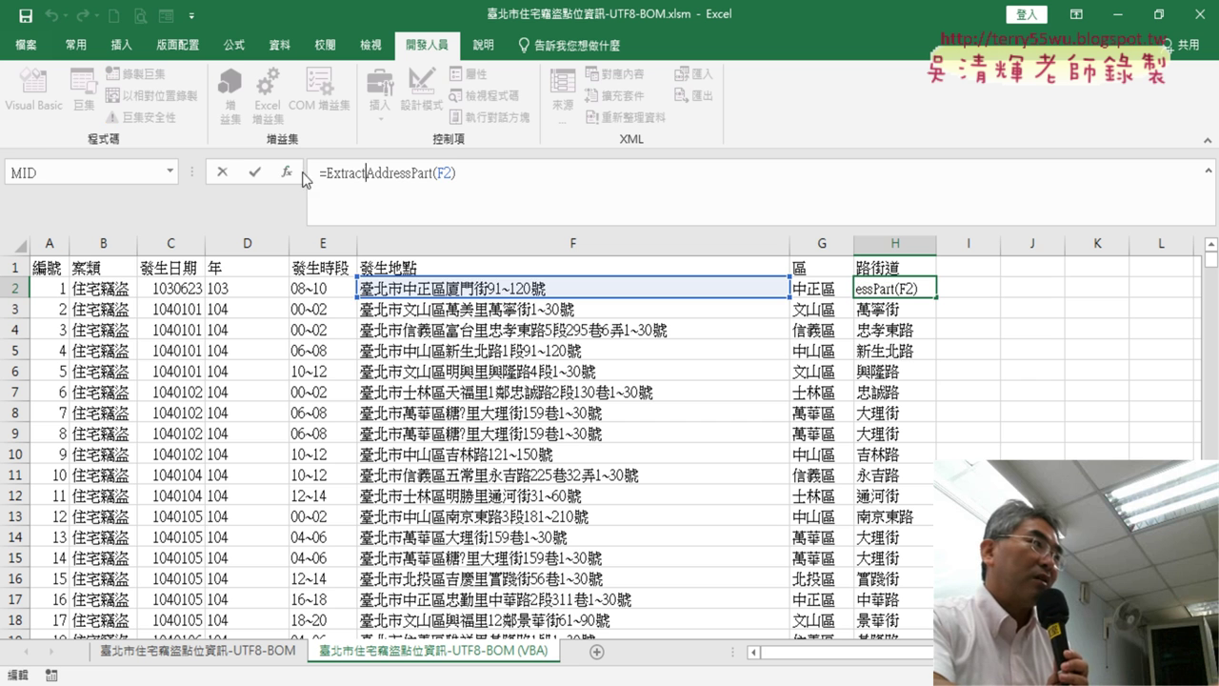
pyautogui.click(254, 172)
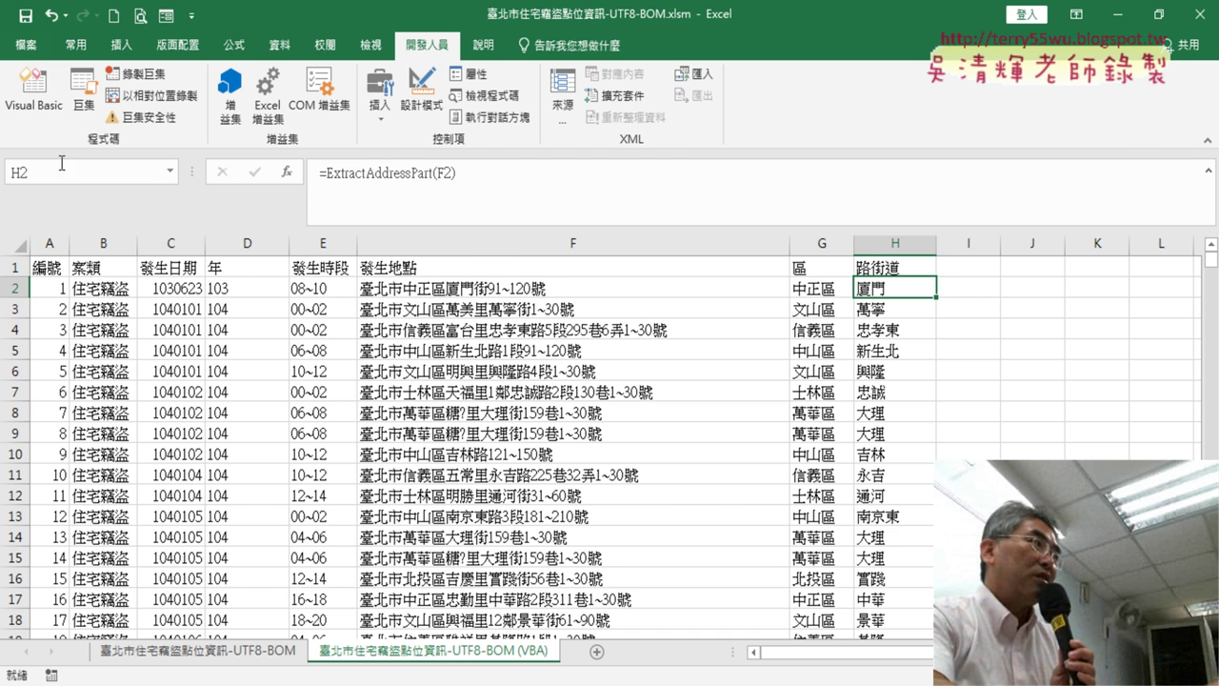
pyautogui.click(48, 96)
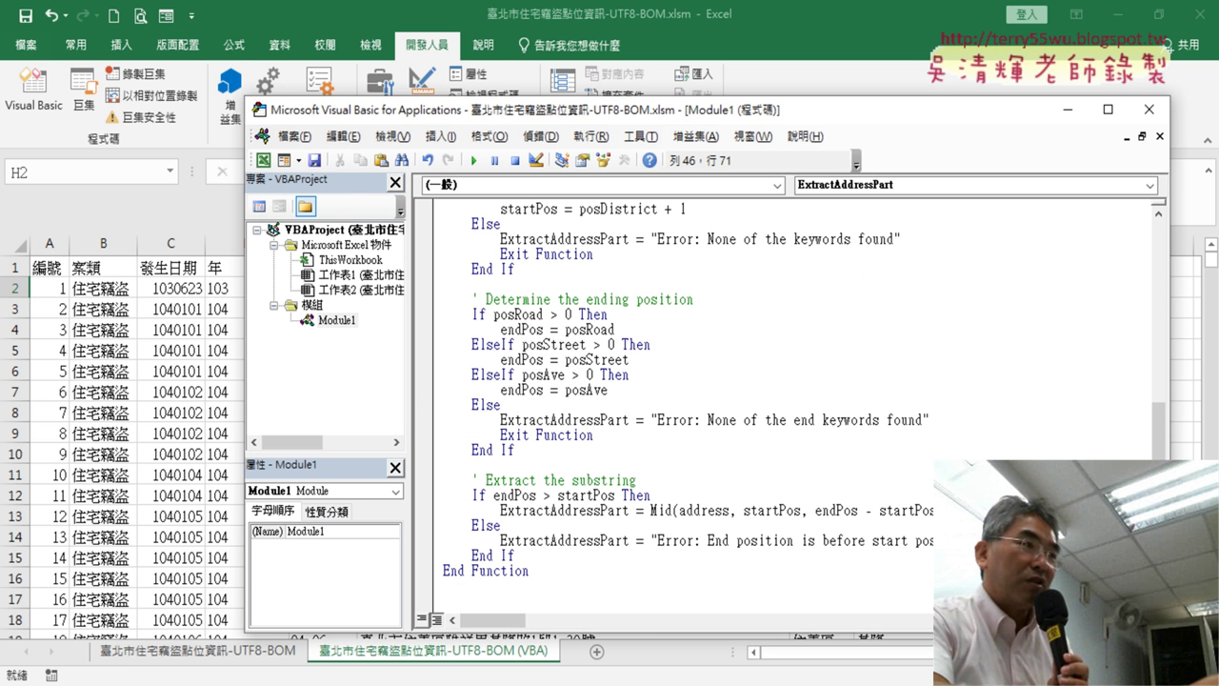
pyautogui.press('Right')
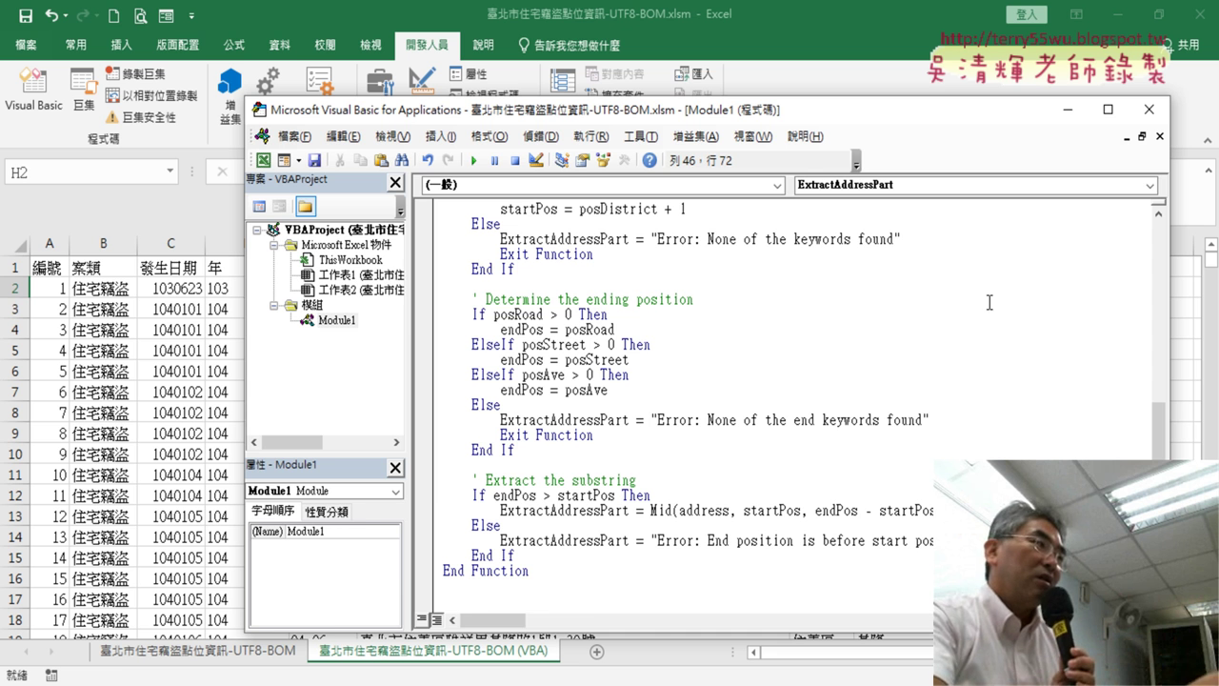
pyautogui.hotkey('alt', 'F11')
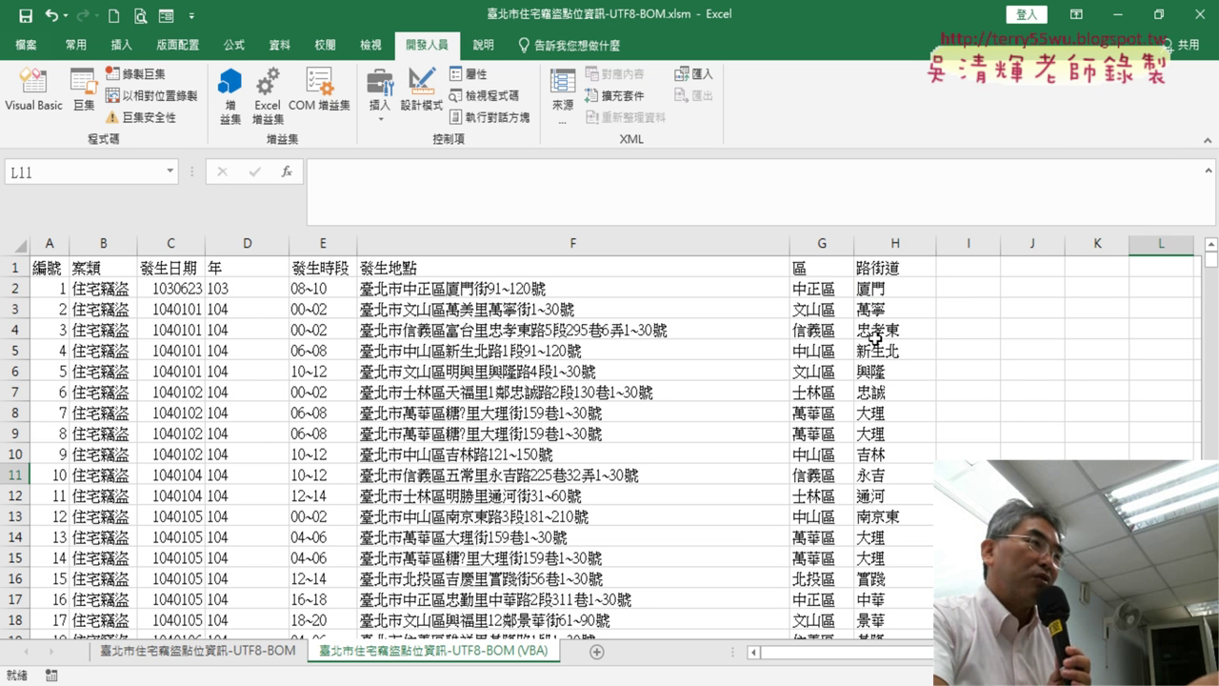
pyautogui.click(867, 310)
pyautogui.click(369, 190)
pyautogui.click(255, 172)
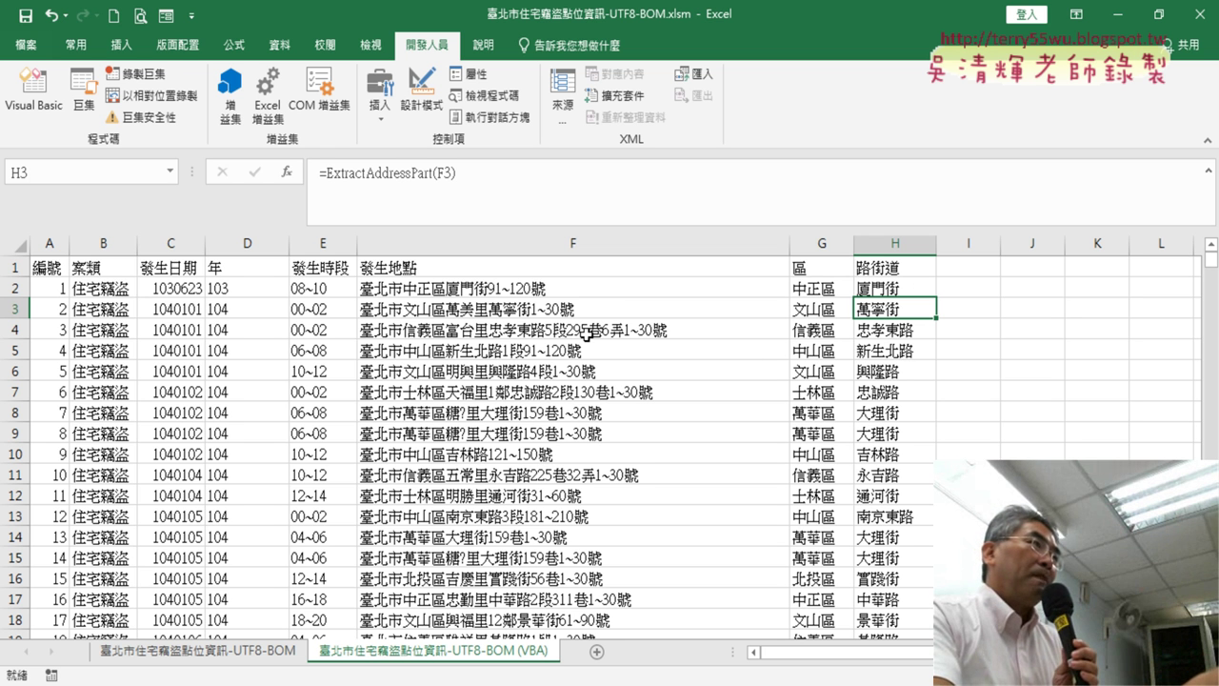
pyautogui.click(19, 48)
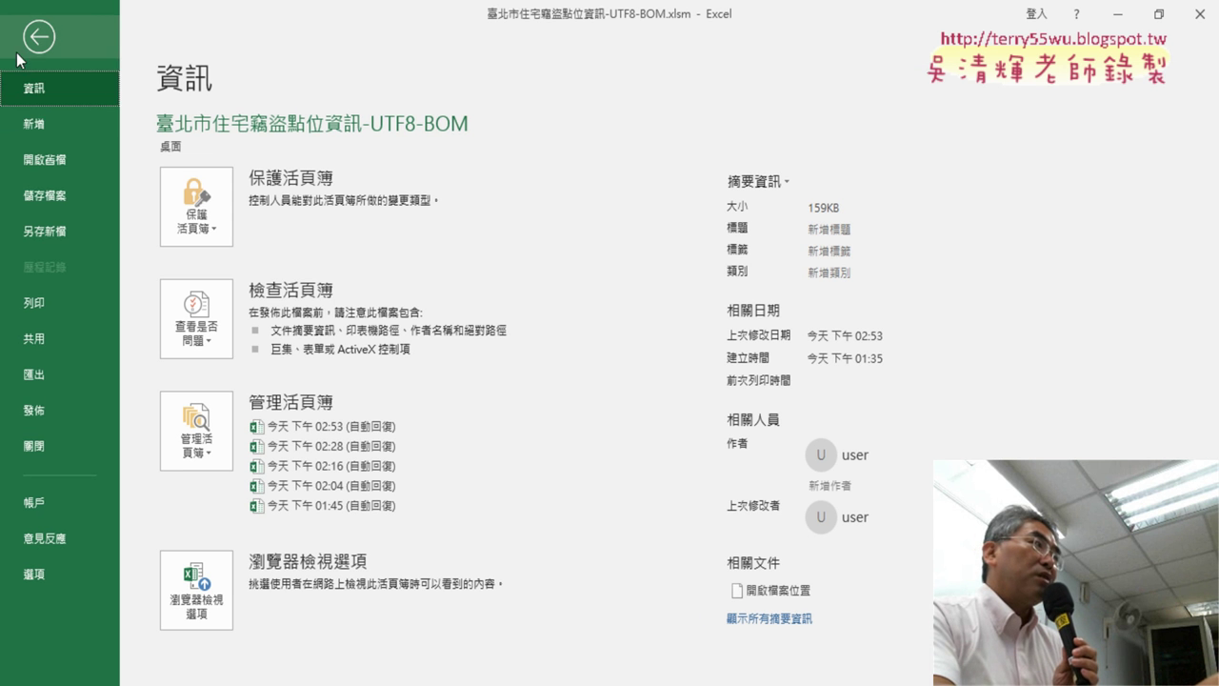
# Open the full Save As dialog with Excel Macro-Enabled Workbook (*.xlsm) as the file type.
pyautogui.click(59, 235)
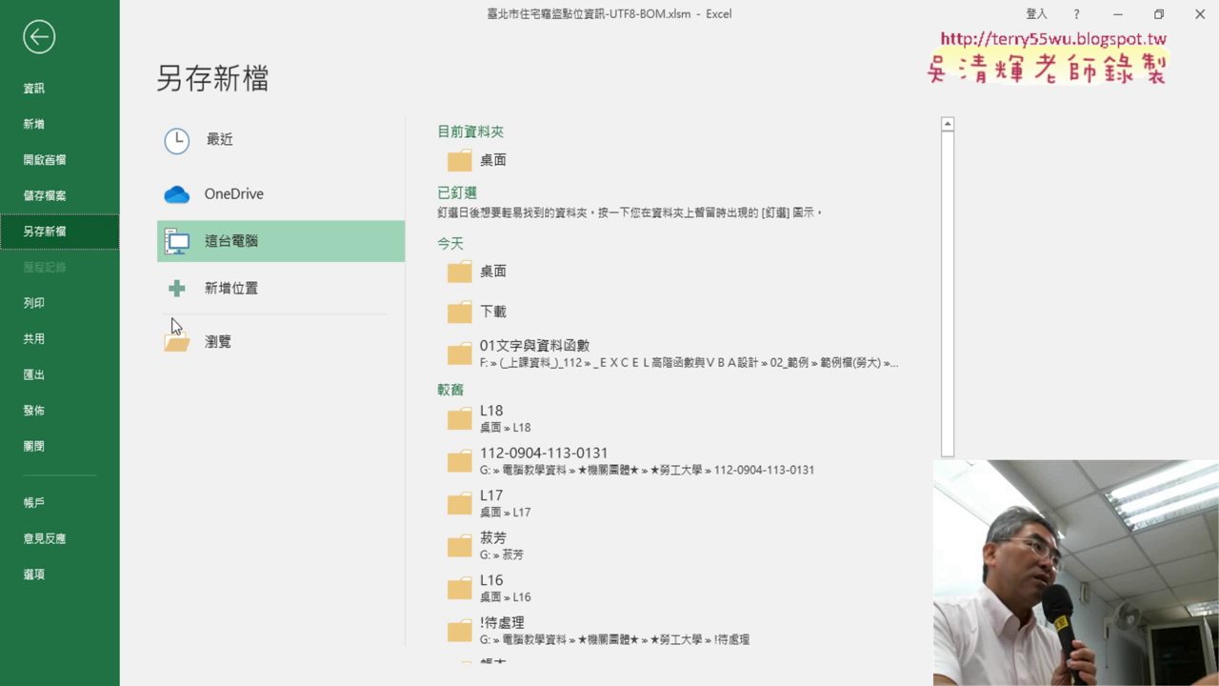
pyautogui.click(261, 352)
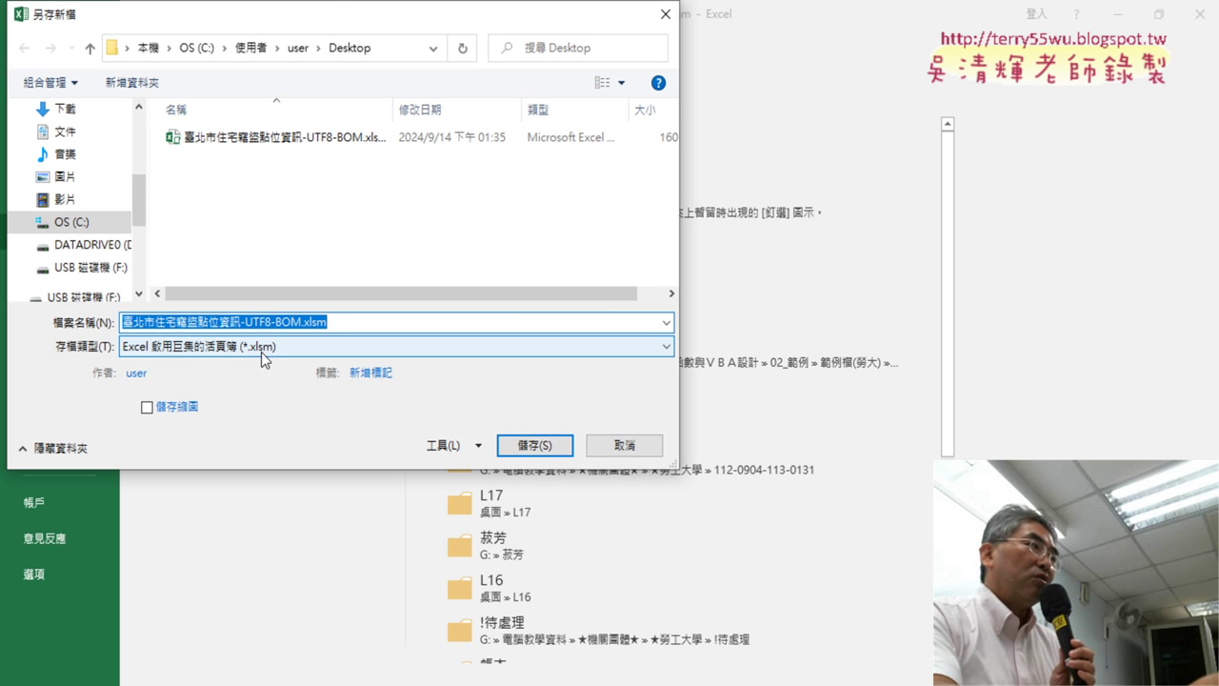
pyautogui.click(286, 352)
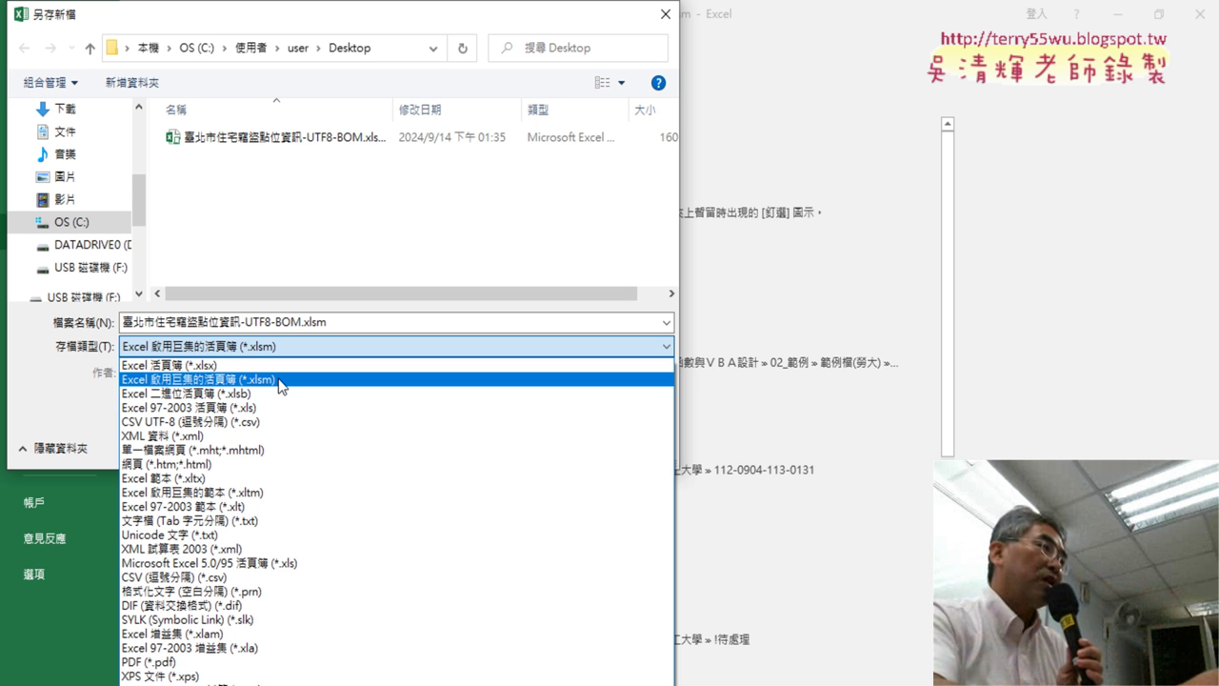
pyautogui.click(281, 385)
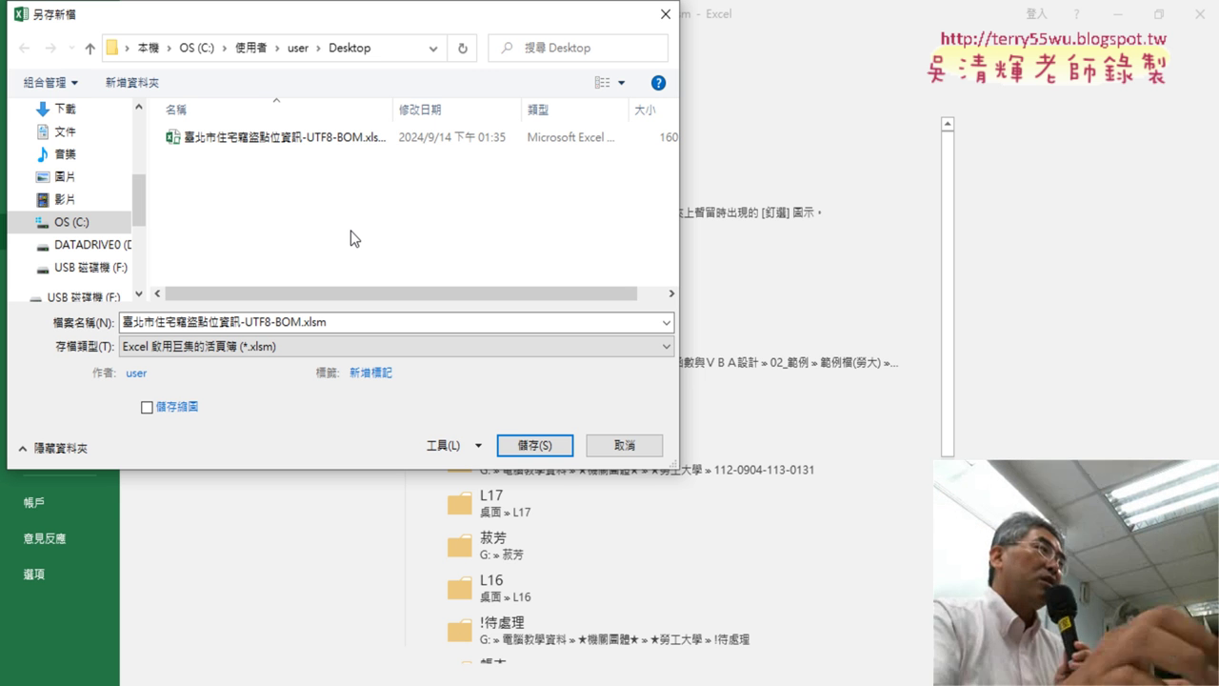
# Save the copy to USB drive F: as 臺北市住宅竊盜點位資訊-UTF8-BOM2.xlsm instead of overwriting the existing file.
pyautogui.click(112, 248)
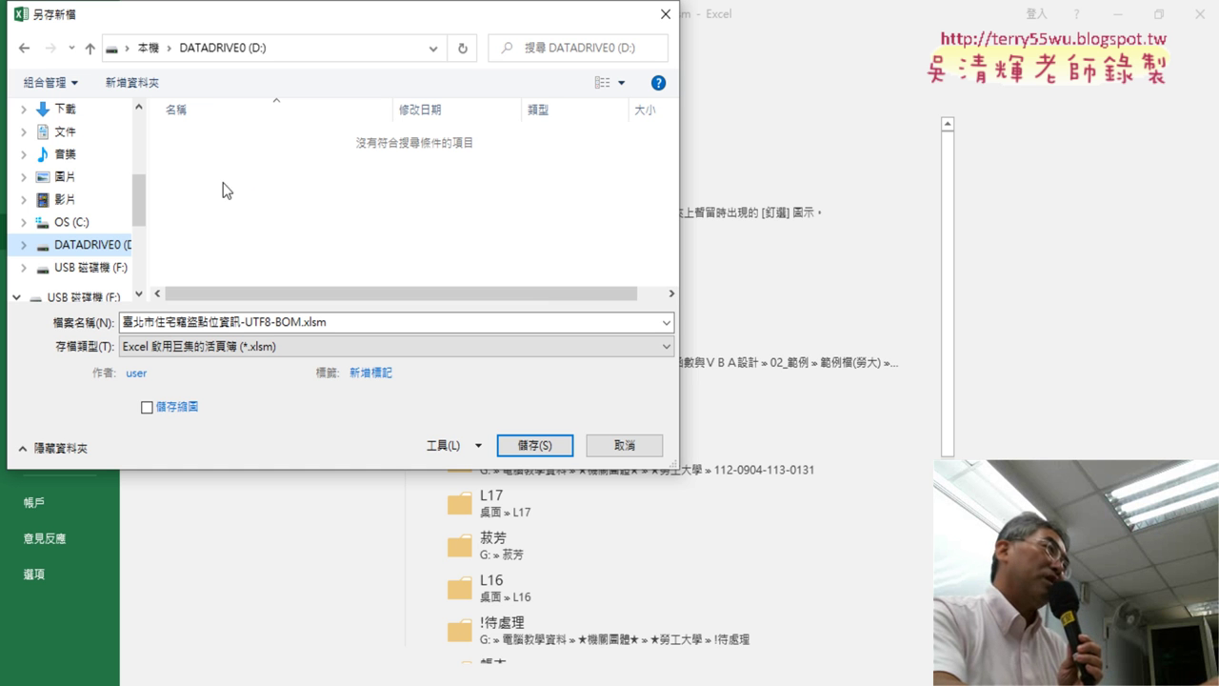
pyautogui.click(100, 268)
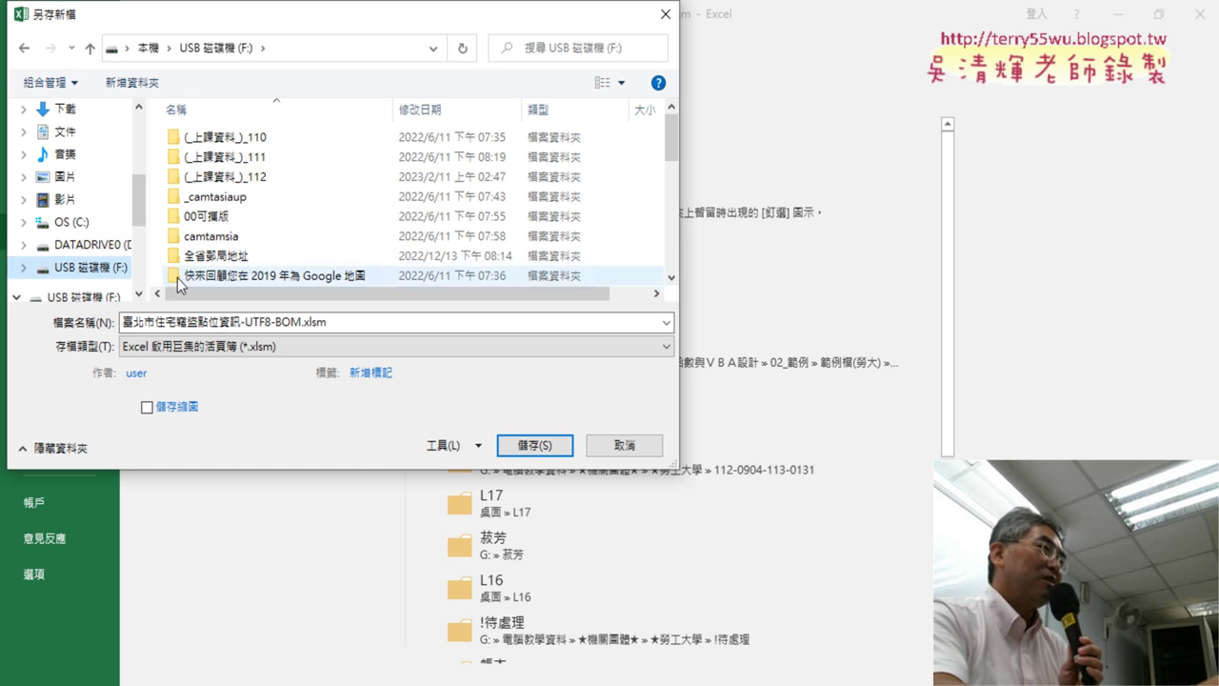
pyautogui.click(535, 445)
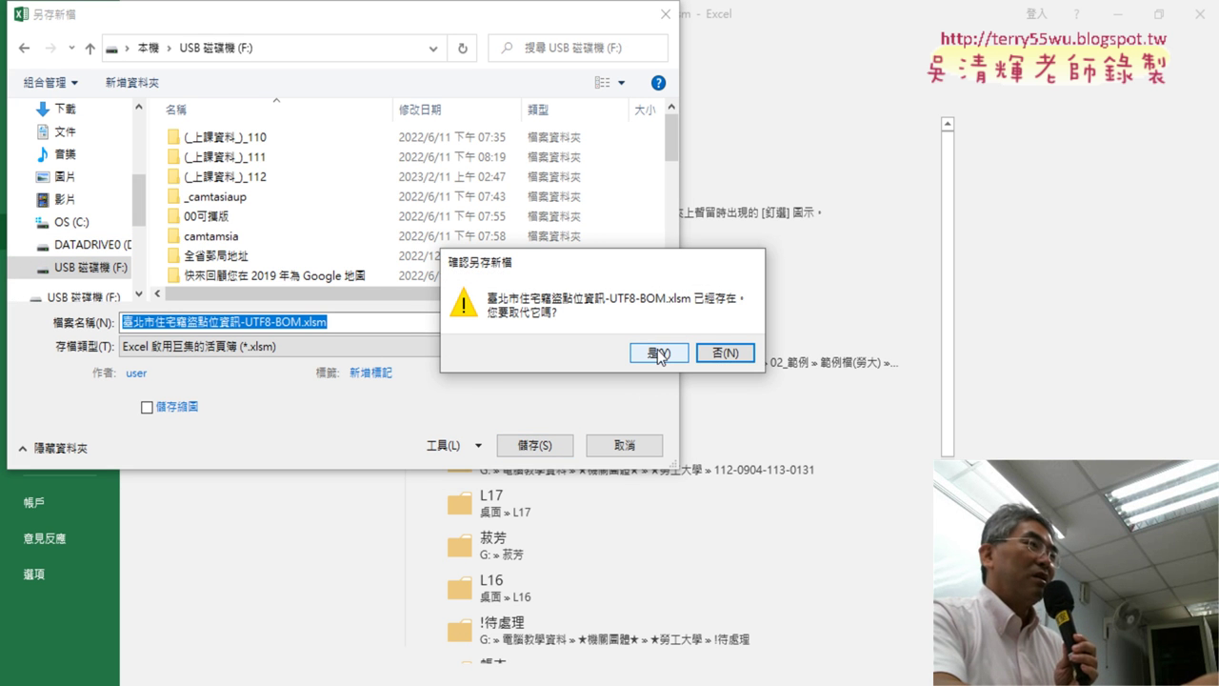
pyautogui.click(726, 354)
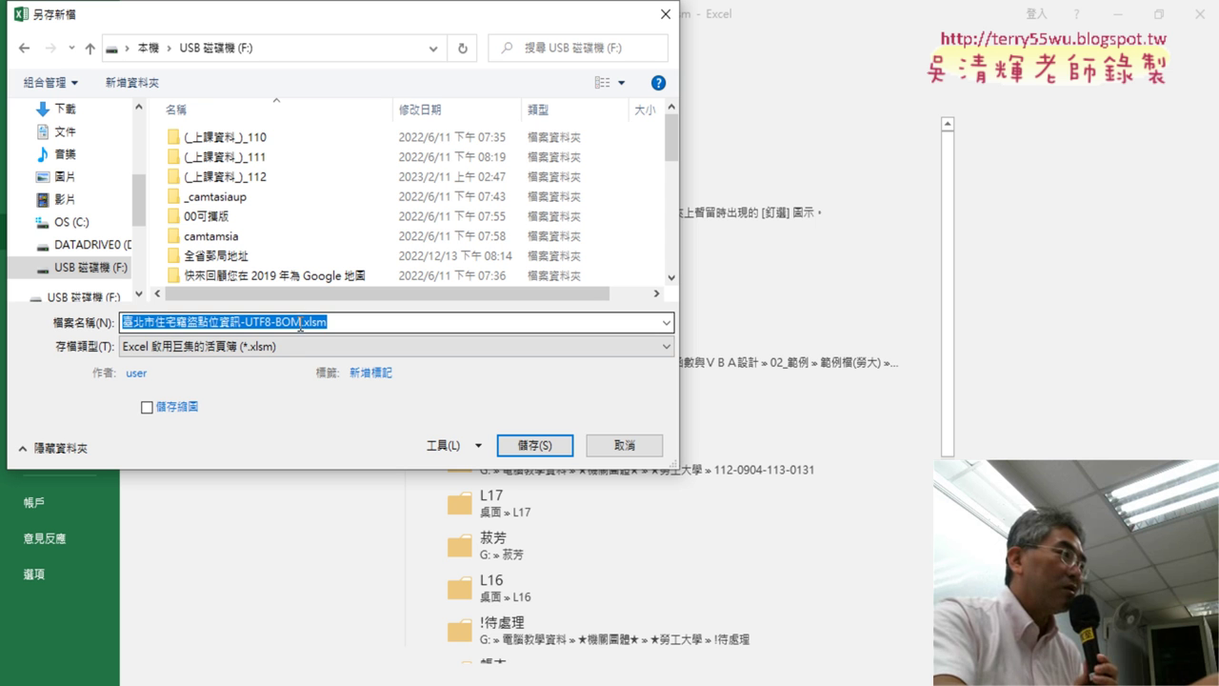
pyautogui.click(301, 322)
pyautogui.write('2')
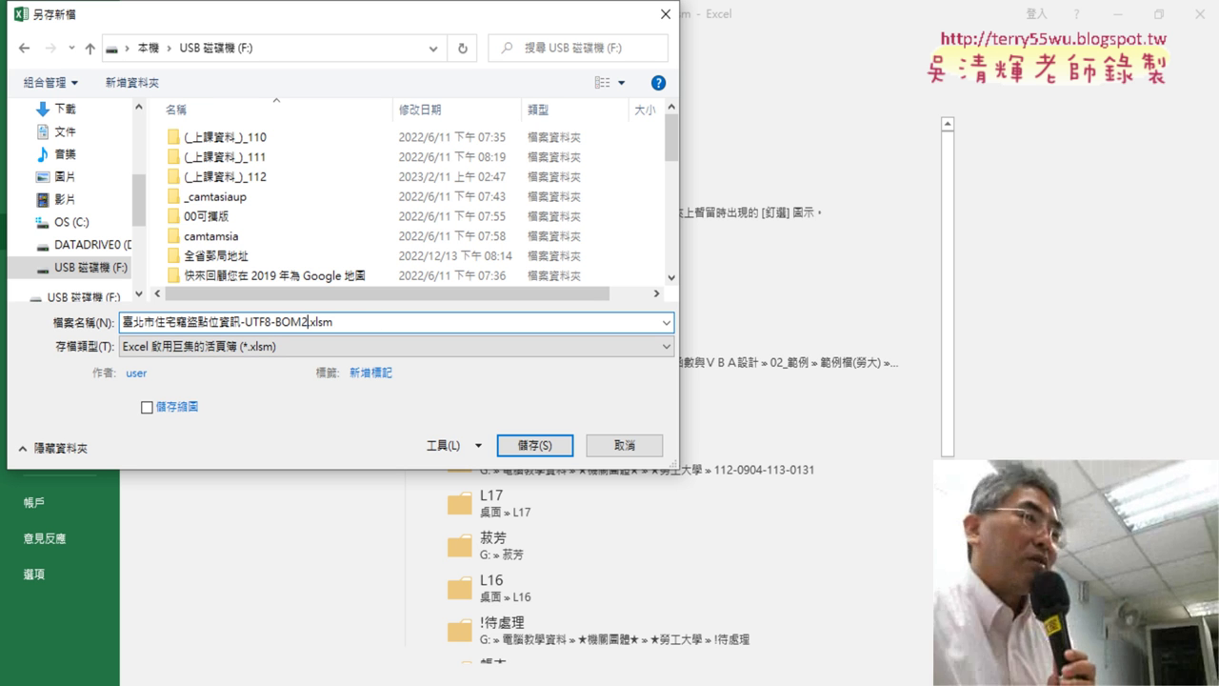
pyautogui.press('Return')
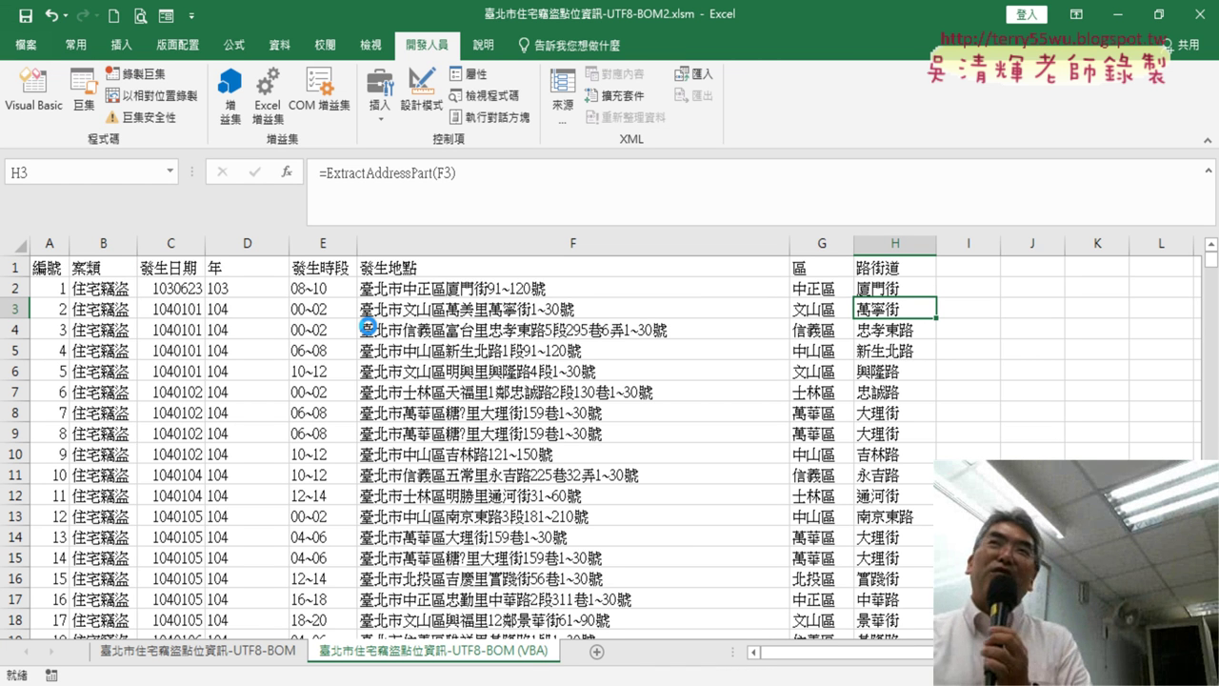